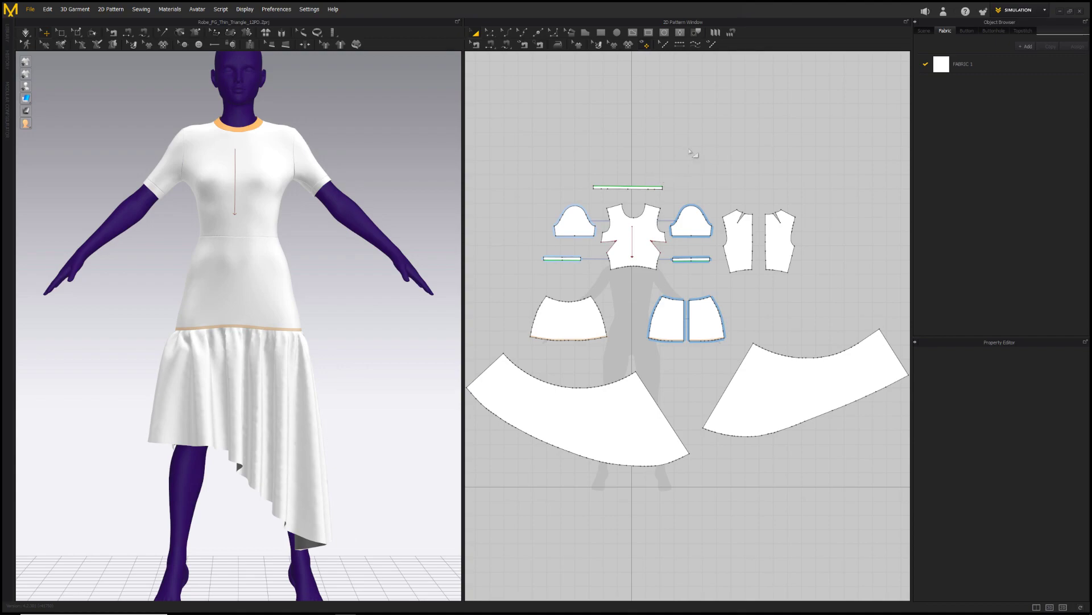
Step: In UV Editor mode, lay the dress UVs out with Set UV from pattern alignment
{"action": "left_click", "coordinate": [1020, 11]}
{"action": "left_click", "coordinate": [1013, 77]}
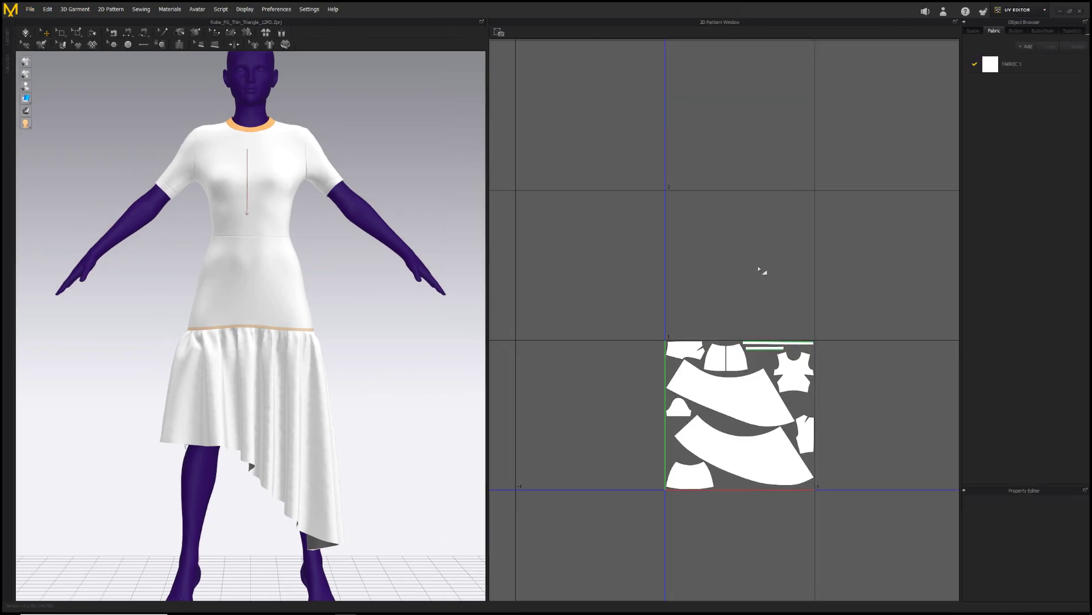
{"action": "right_click", "coordinate": [749, 390]}
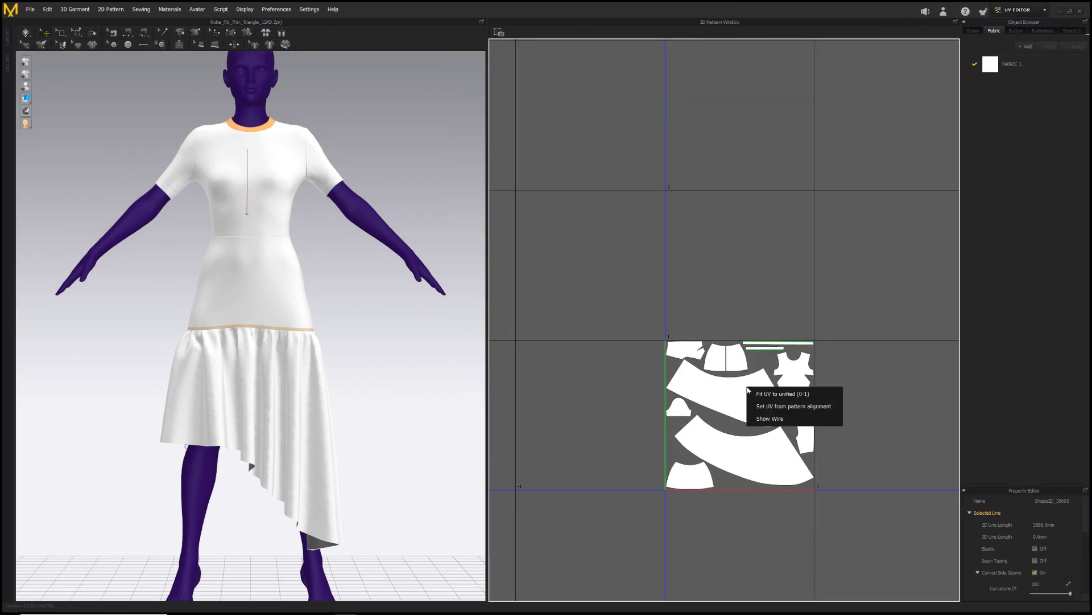
{"action": "left_click", "coordinate": [797, 407]}
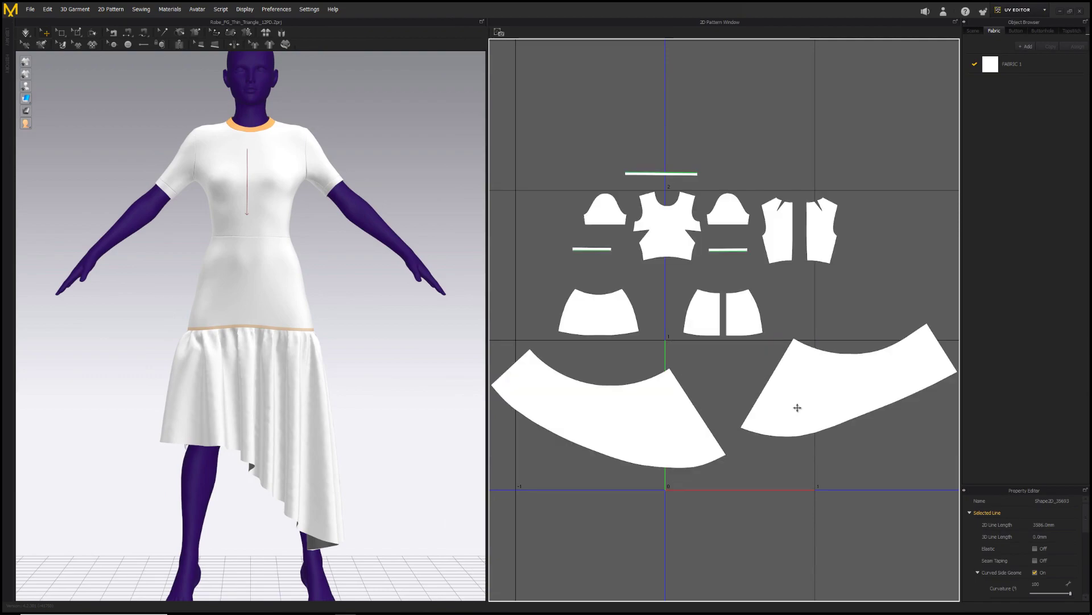
Step: Export the pattern pieces as OBJ, overwriting Dress1.obj, and confirm the export settings
{"action": "left_click", "coordinate": [30, 9]}
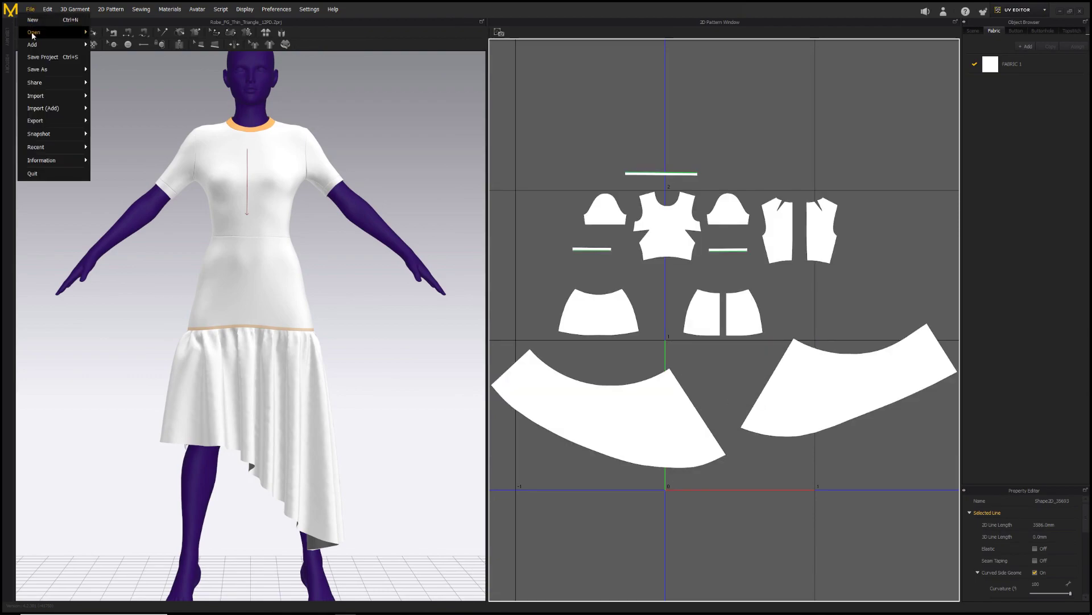
{"action": "mouse_move", "coordinate": [57, 121]}
{"action": "left_click", "coordinate": [108, 119]}
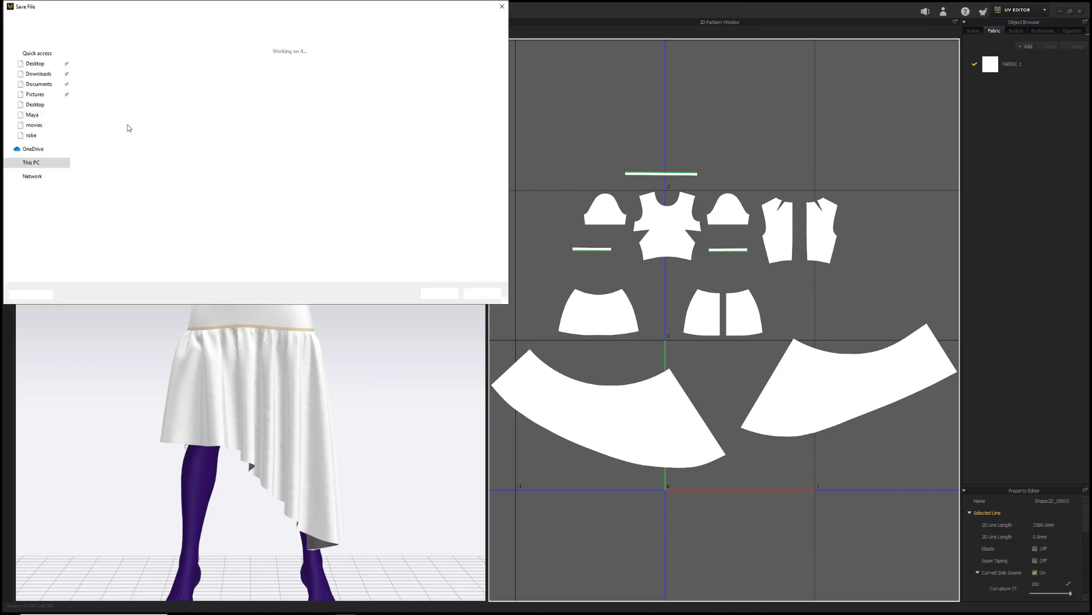
{"action": "double_click", "coordinate": [196, 69]}
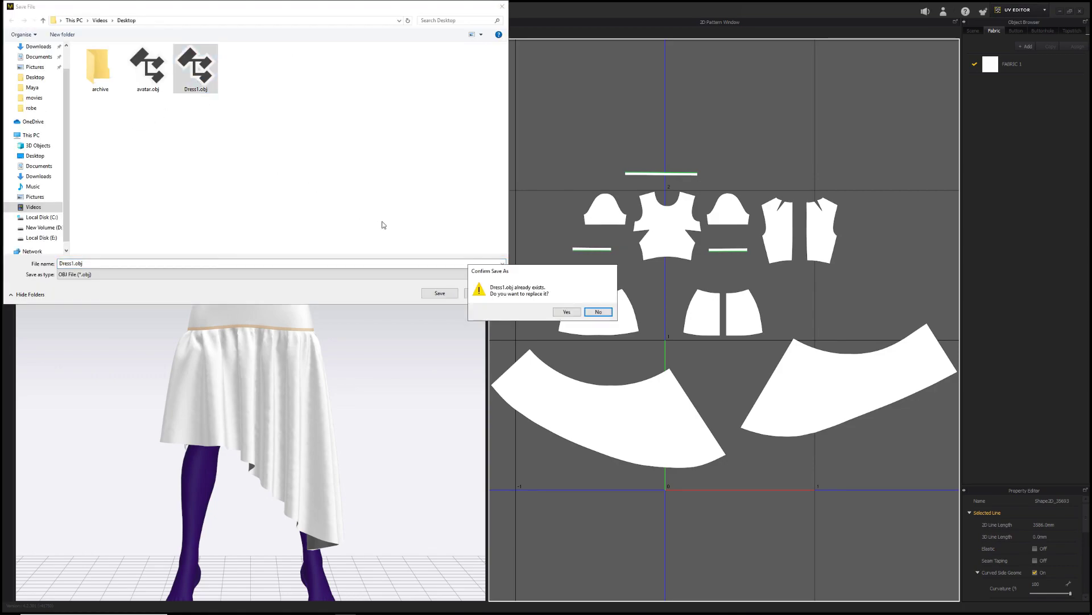
{"action": "left_click", "coordinate": [576, 314]}
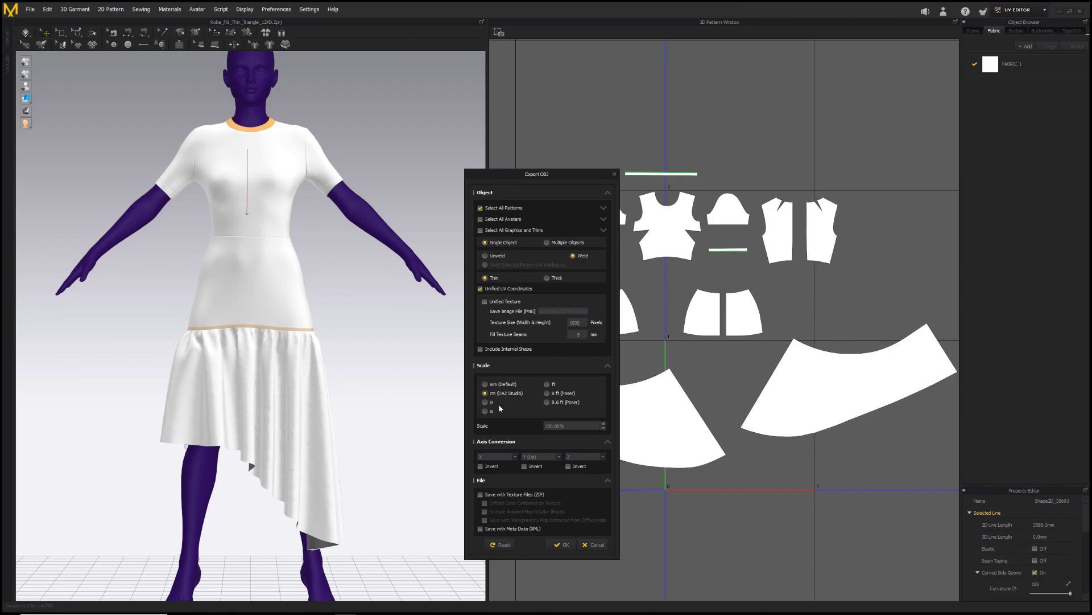
{"action": "left_click", "coordinate": [565, 545]}
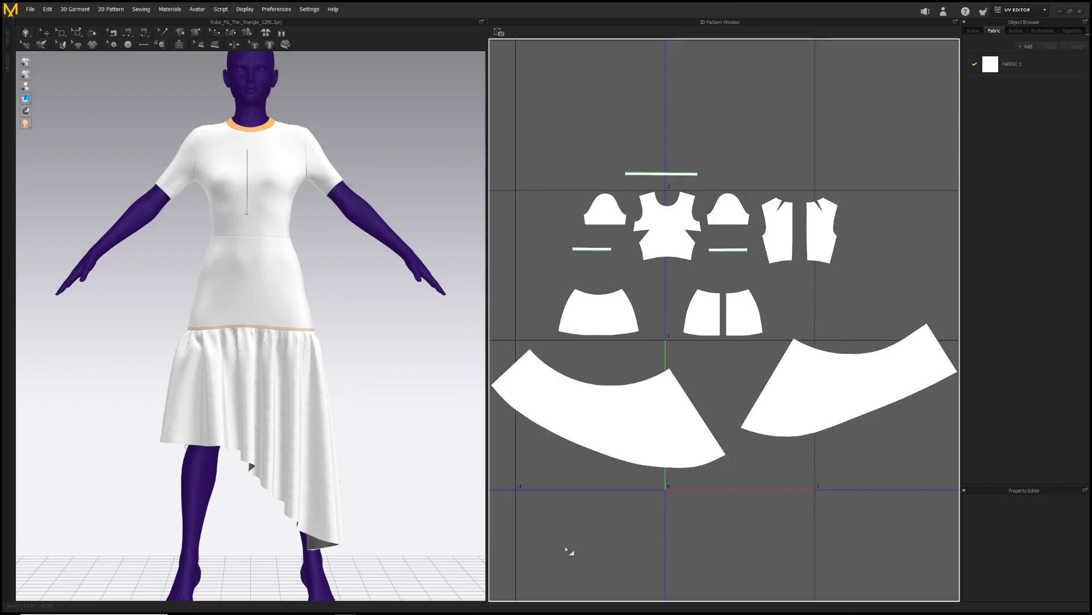
Step: Export only the avatar to OBJ, replacing avatar.obj, with Select All Avatars ticked
{"action": "left_click", "coordinate": [31, 11]}
{"action": "mouse_move", "coordinate": [68, 120]}
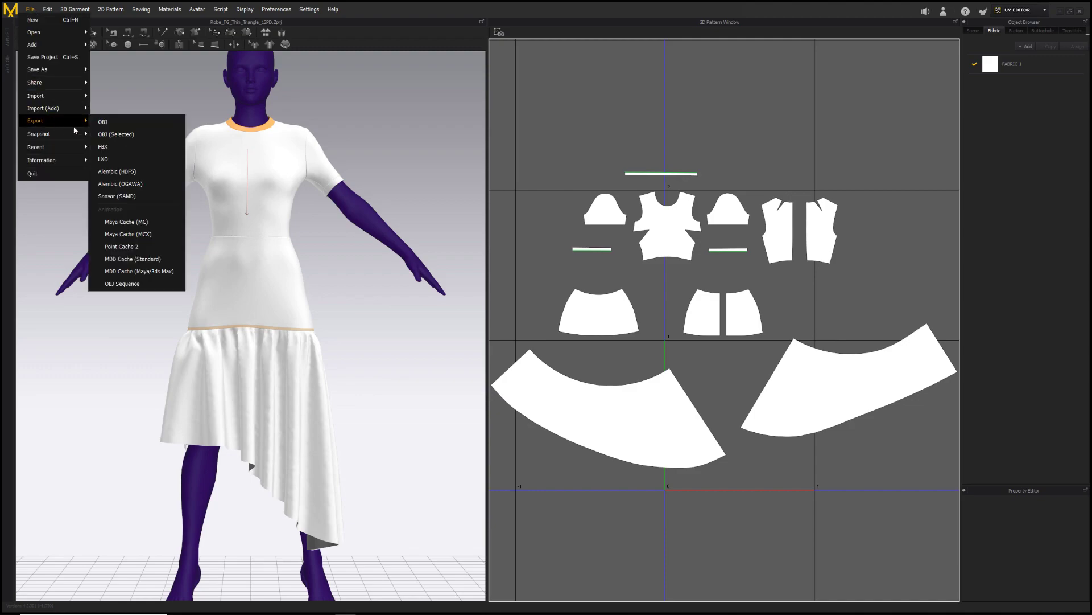
{"action": "left_click", "coordinate": [130, 124]}
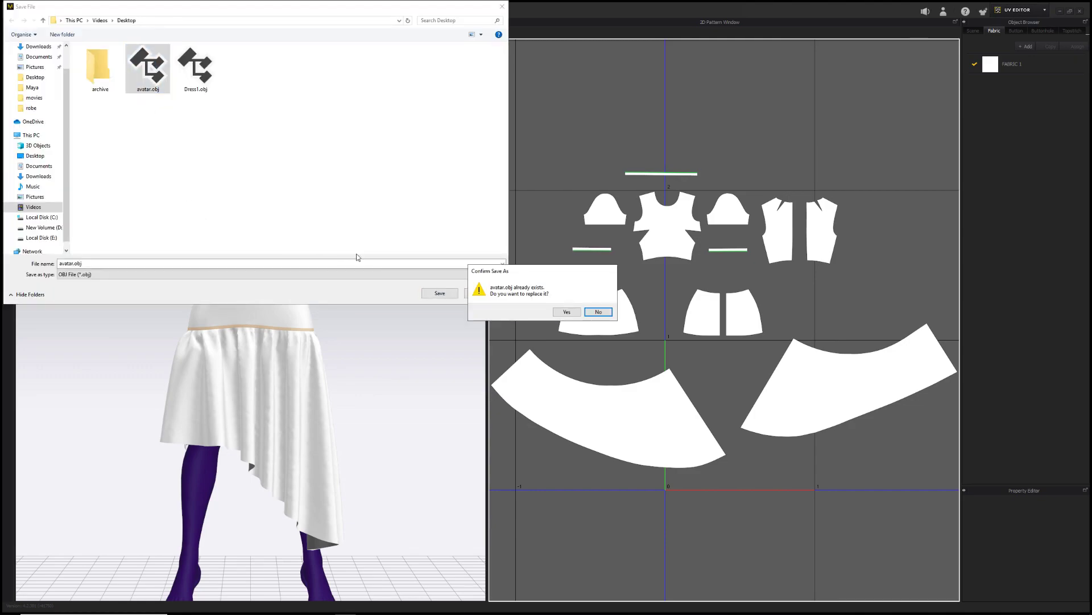
{"action": "left_click", "coordinate": [567, 312]}
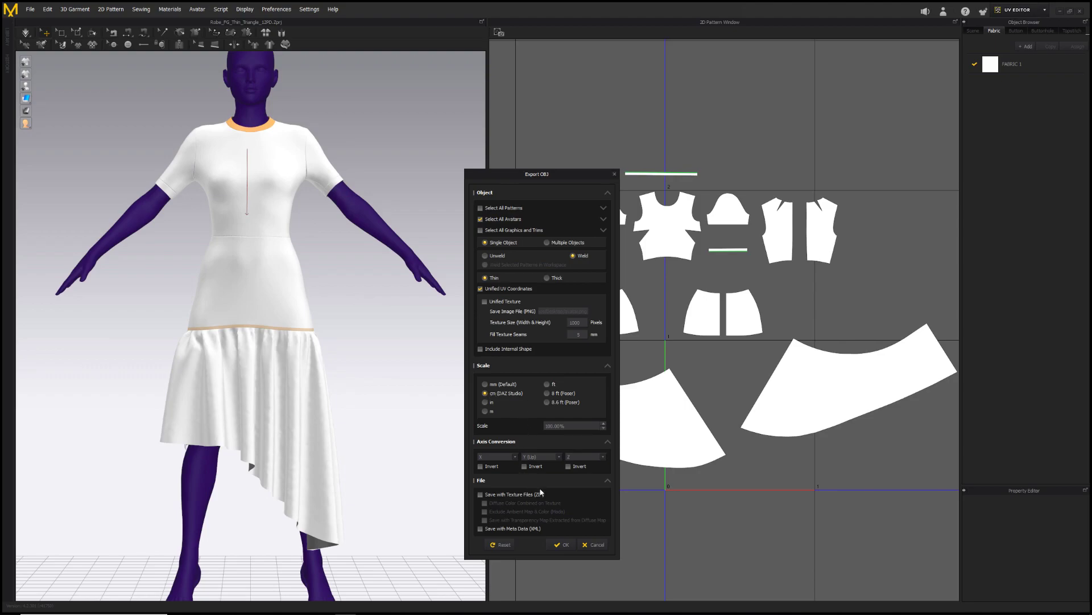
{"action": "left_click", "coordinate": [562, 545]}
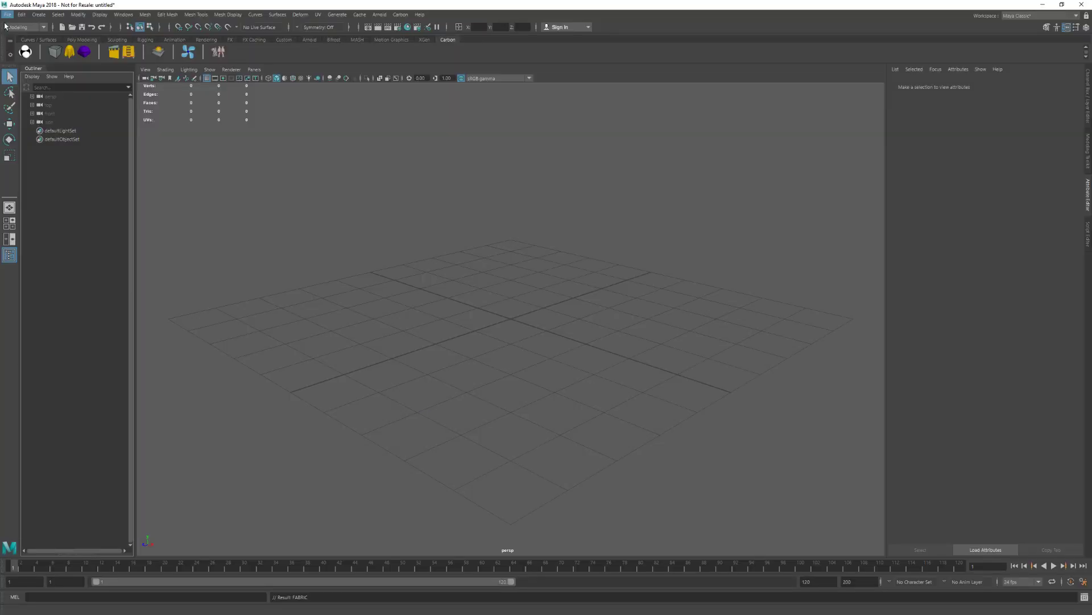
Step: Import avatar.obj and then Dress1.obj into the Maya scene, and frame the dressed figure
{"action": "left_click", "coordinate": [8, 15]}
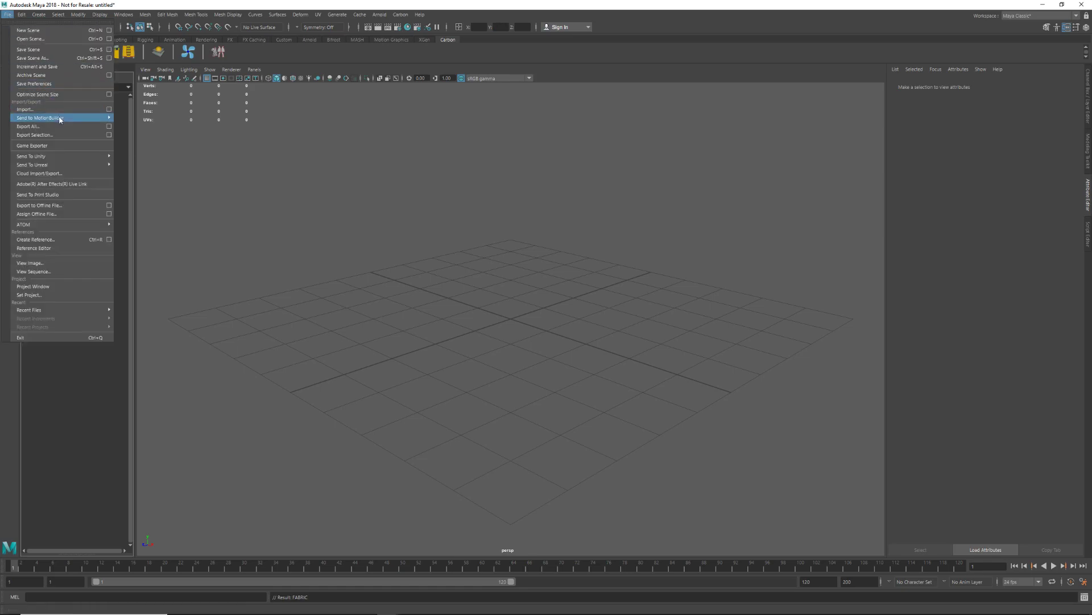
{"action": "left_click", "coordinate": [79, 110]}
{"action": "left_click", "coordinate": [352, 222]}
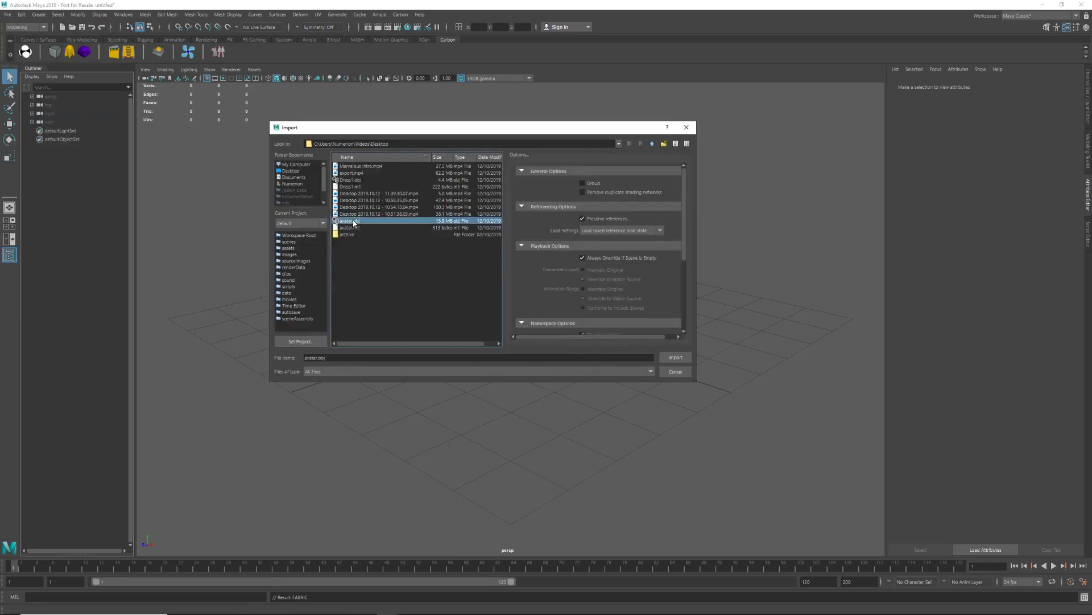
{"action": "double_click", "coordinate": [353, 221]}
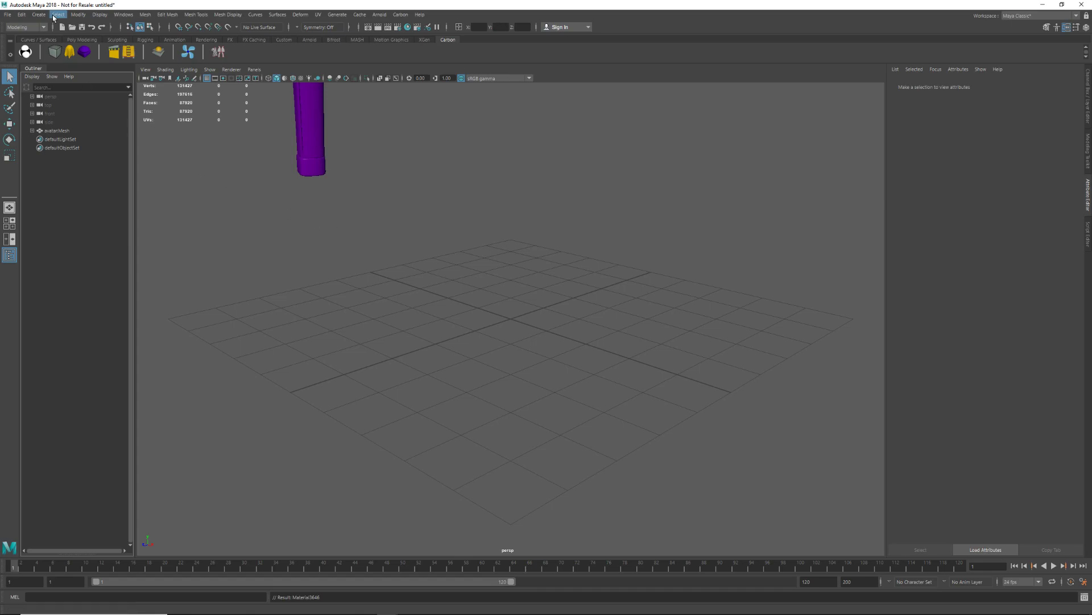
{"action": "left_click", "coordinate": [7, 14]}
{"action": "left_click", "coordinate": [42, 110]}
{"action": "double_click", "coordinate": [350, 179]}
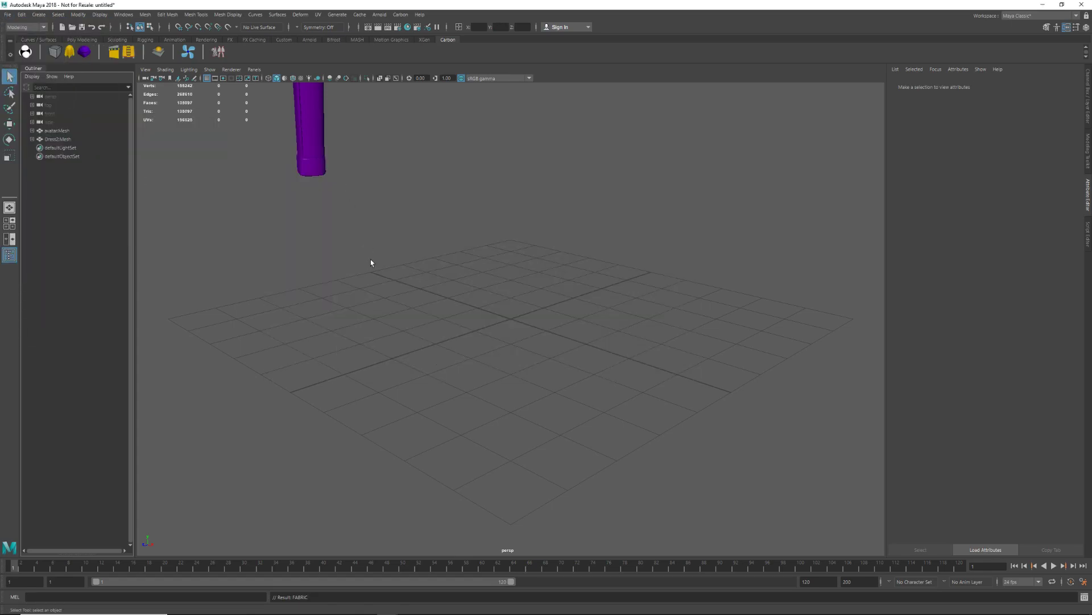
{"action": "scroll", "coordinate": [376, 258], "scroll_direction": "up", "scroll_amount": 5}
{"action": "scroll", "coordinate": [379, 261], "scroll_direction": "down", "scroll_amount": 5}
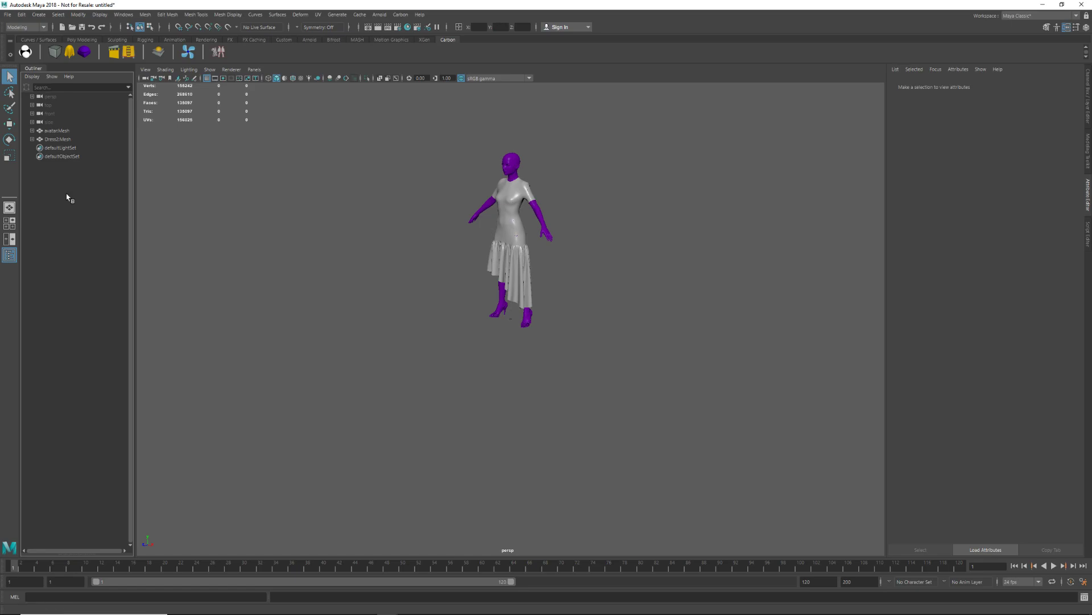
Step: Create a Carbon UVs To Points node from Dress2:Mesh and frame the flat pieces
{"action": "left_click", "coordinate": [59, 139]}
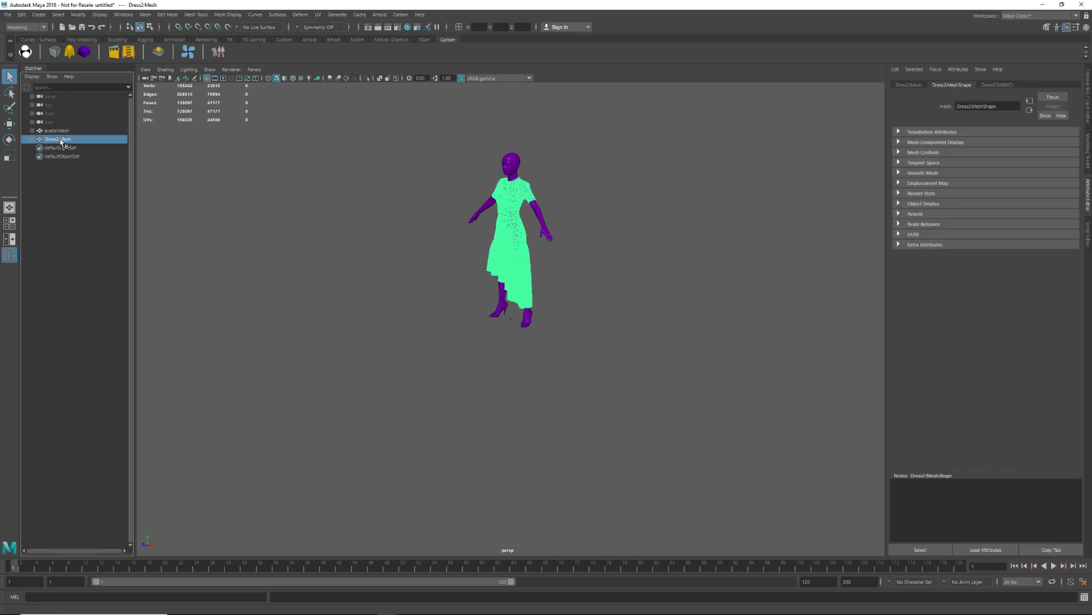
{"action": "left_click", "coordinate": [219, 54]}
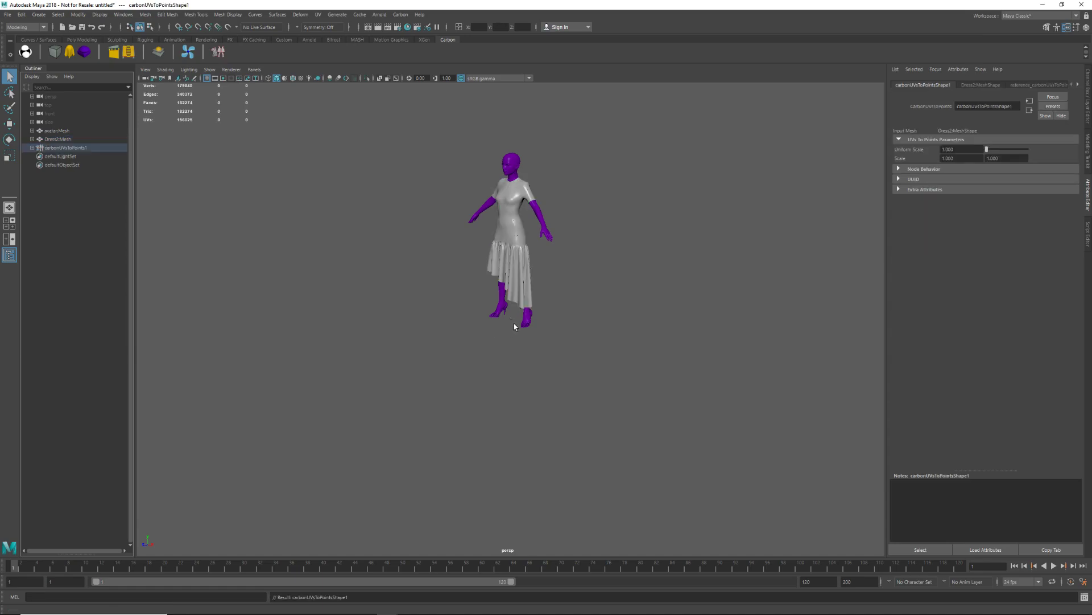
{"action": "key", "text": "f"}
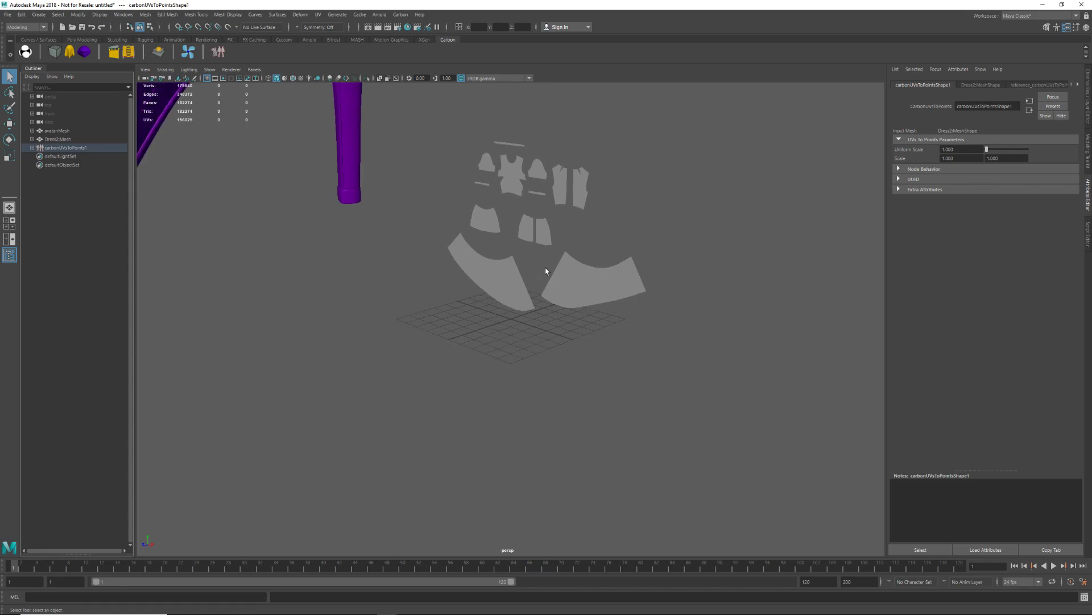
{"action": "scroll", "coordinate": [546, 270], "scroll_direction": "down", "scroll_amount": 10}
{"action": "scroll", "coordinate": [541, 271], "scroll_direction": "down", "scroll_amount": 5}
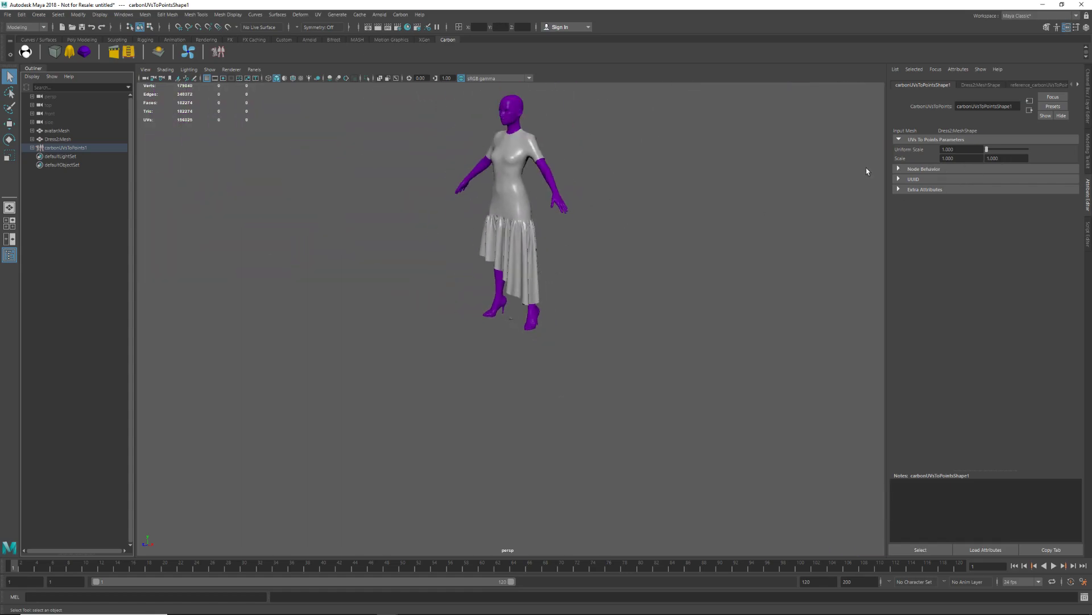
Step: Set the UVs To Points Uniform Scale to 100 and select the flattened pattern pieces
{"action": "left_click", "coordinate": [944, 149]}
{"action": "double_click", "coordinate": [945, 149]}
{"action": "type", "text": "100"}
{"action": "key", "text": "Return"}
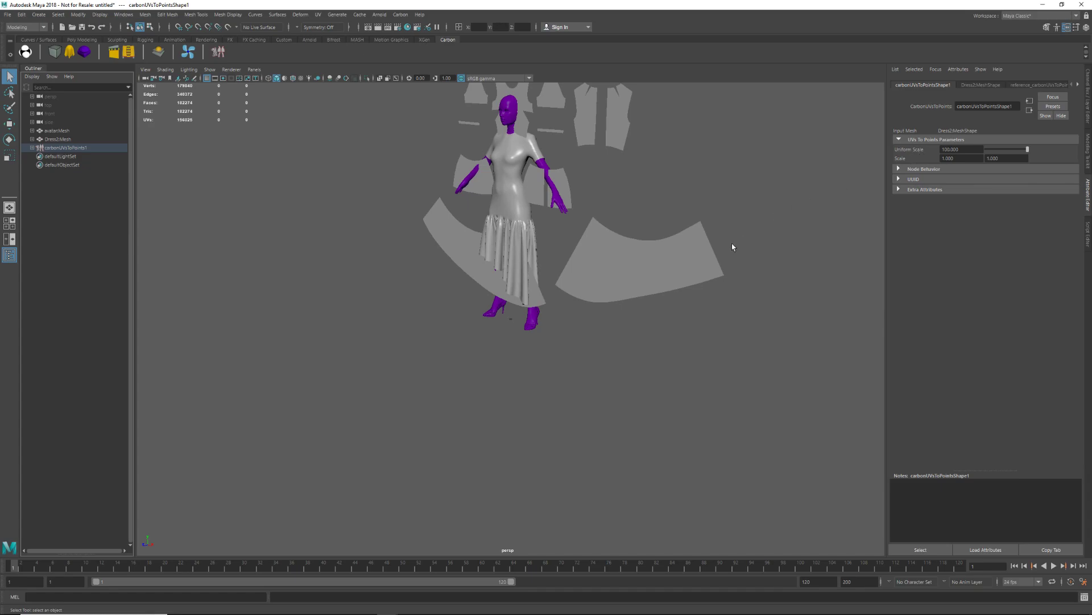
{"action": "left_click", "coordinate": [634, 271]}
Step: Orbit to a front view of the flat pattern pieces and switch to the Move tool
{"action": "left_click_drag", "start_coordinate": [508, 350], "coordinate": [741, 330], "text": "alt"}
{"action": "key", "text": "w"}
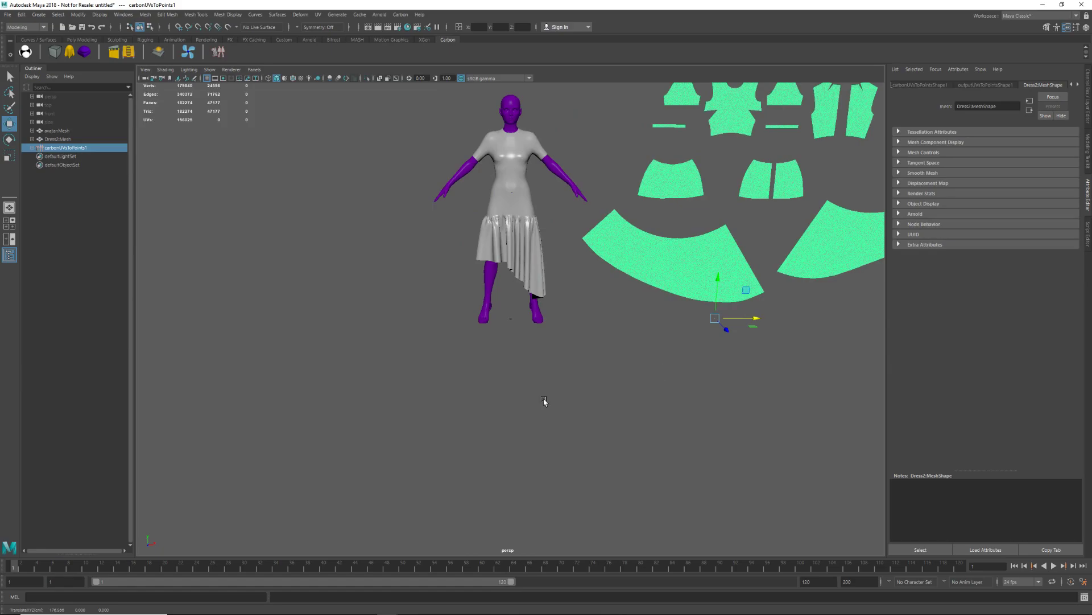
{"action": "scroll", "coordinate": [628, 391], "scroll_direction": "down", "scroll_amount": 3}
{"action": "scroll", "coordinate": [629, 392], "scroll_direction": "up", "scroll_amount": 2}
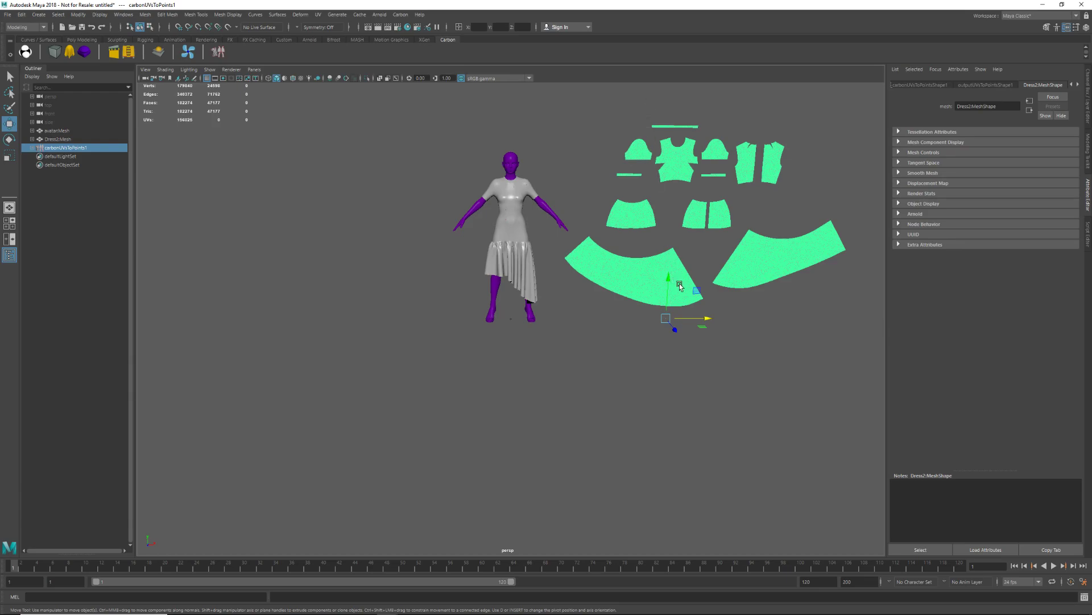
{"action": "key", "text": "alt"}
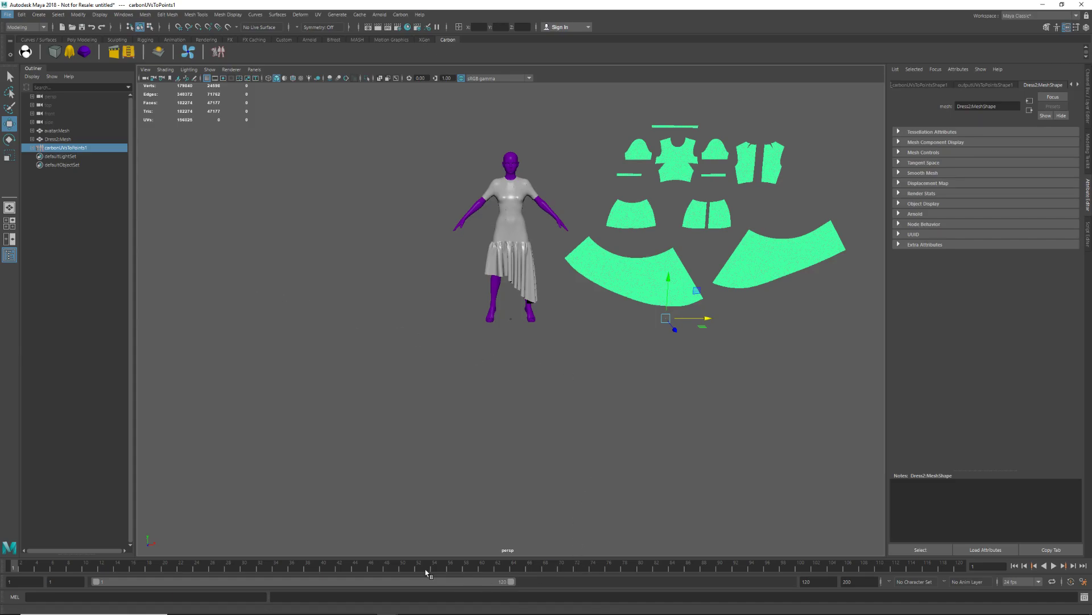
Step: Expand carbonUVsToPoints1 and select Dress2:Mesh together with outputUVsToPointsShape1
{"action": "left_click", "coordinate": [32, 147]}
{"action": "left_click", "coordinate": [41, 140]}
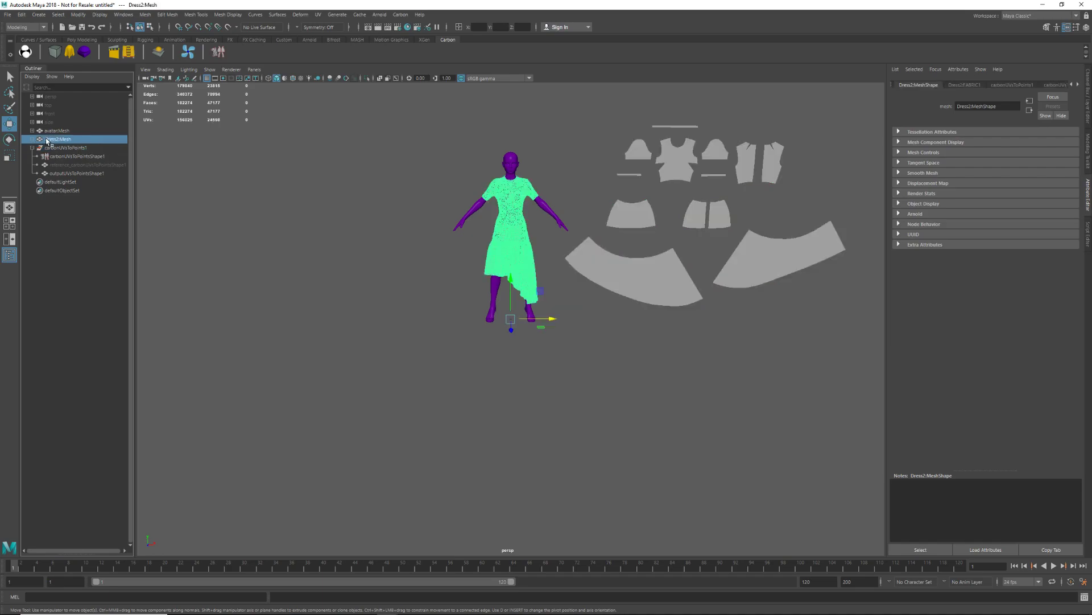
{"action": "left_click", "coordinate": [73, 173], "text": "ctrl"}
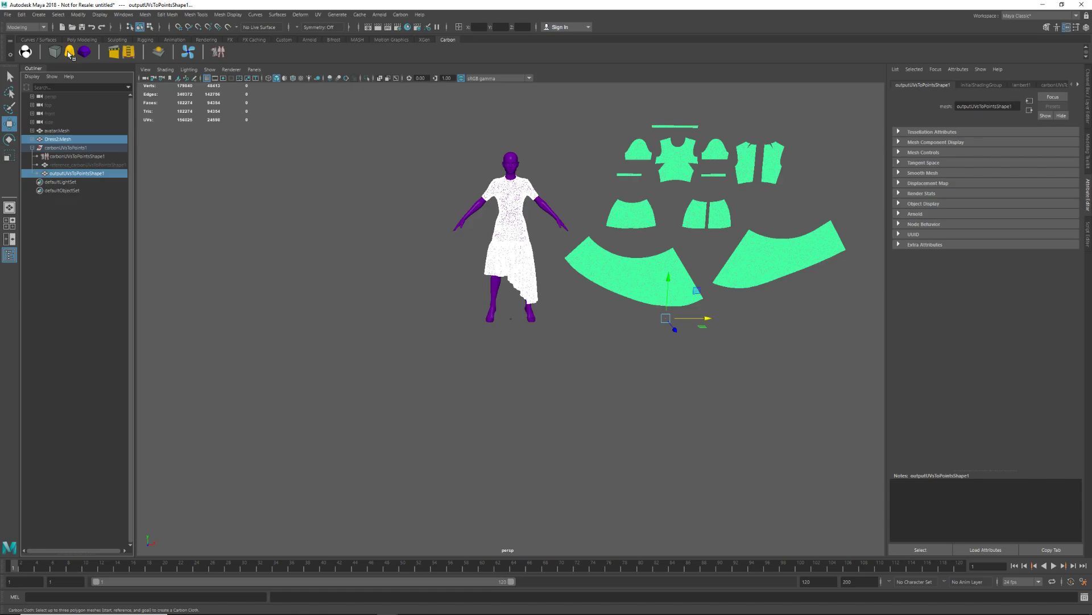
Step: Make the dress Carbon cloth and set its Cloth Model to Tailored
{"action": "left_click", "coordinate": [68, 53]}
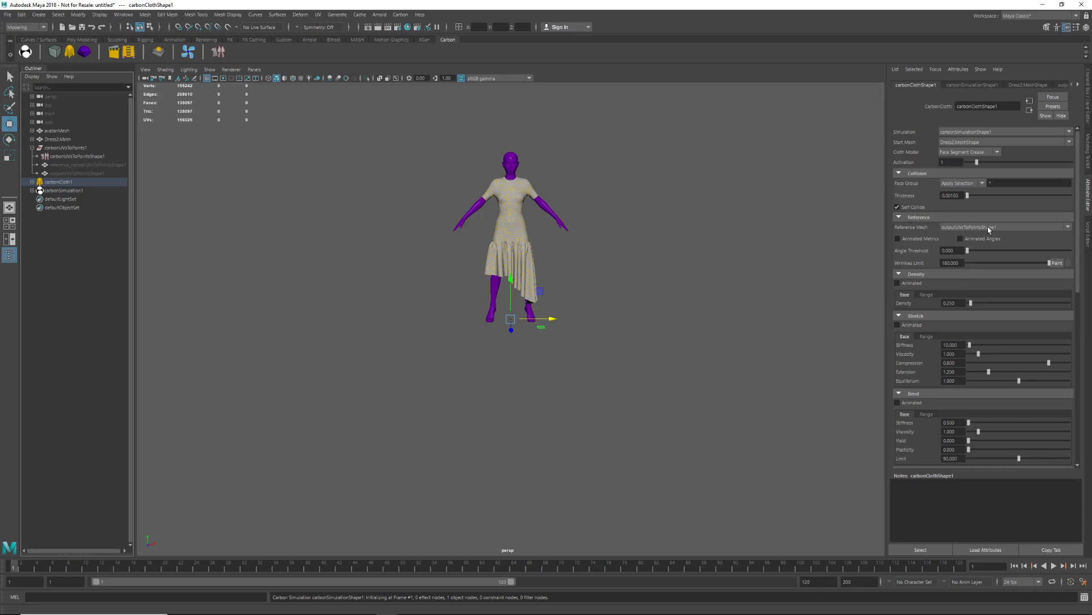
{"action": "left_click", "coordinate": [977, 152]}
{"action": "left_click", "coordinate": [954, 173]}
Step: Unhide the outputUVsToPointsShape1 flat pattern pieces and clear the selection
{"action": "left_click", "coordinate": [97, 174]}
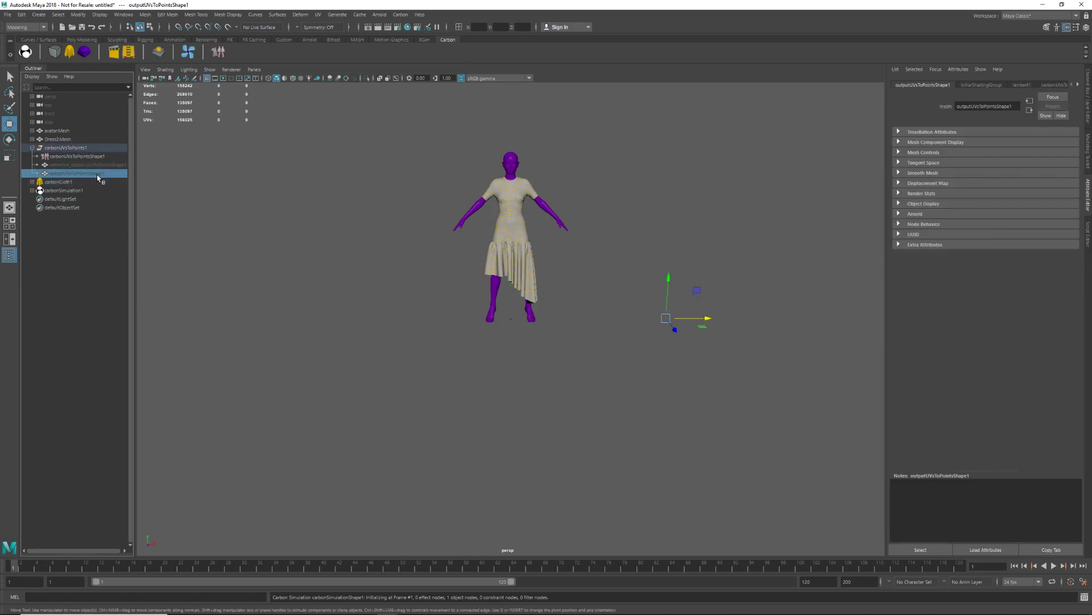
{"action": "key", "text": "h"}
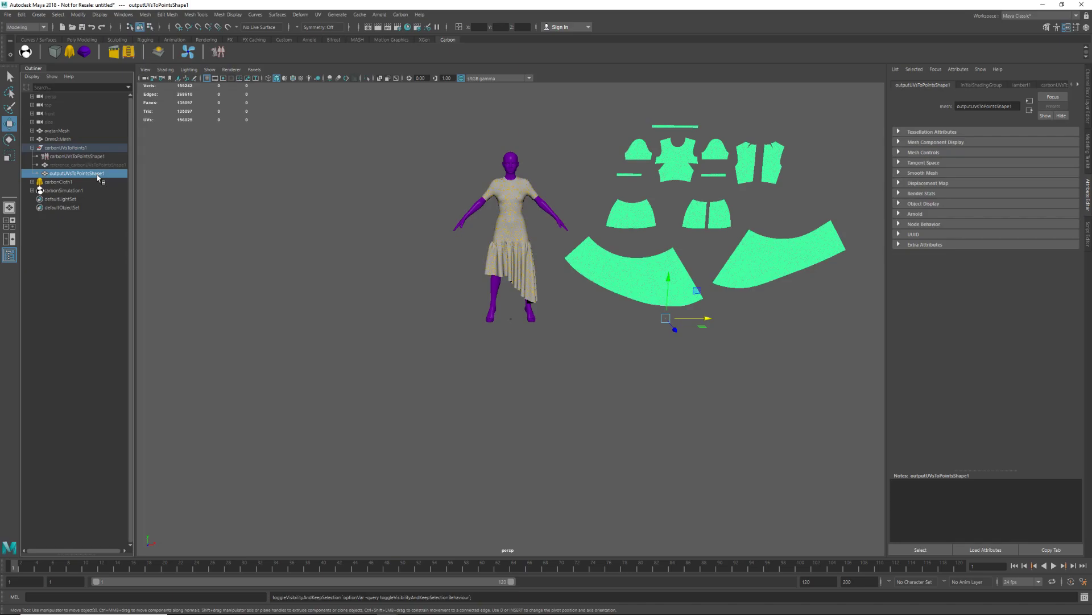
{"action": "left_click", "coordinate": [365, 293]}
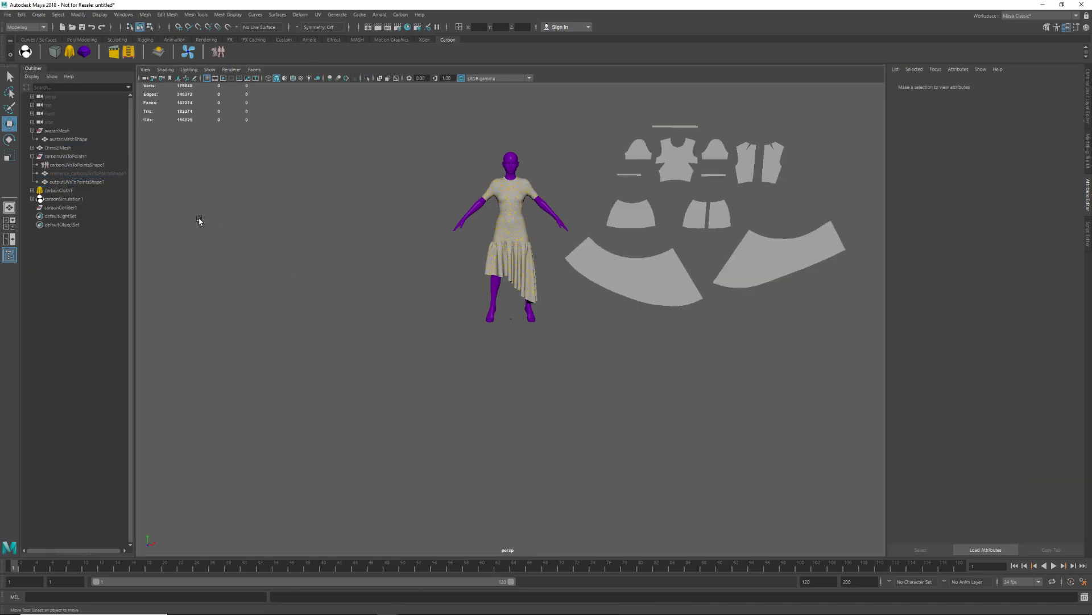
Step: Make avatarMesh a Carbon collider, then reselect the avatar mesh
{"action": "left_click", "coordinate": [61, 131]}
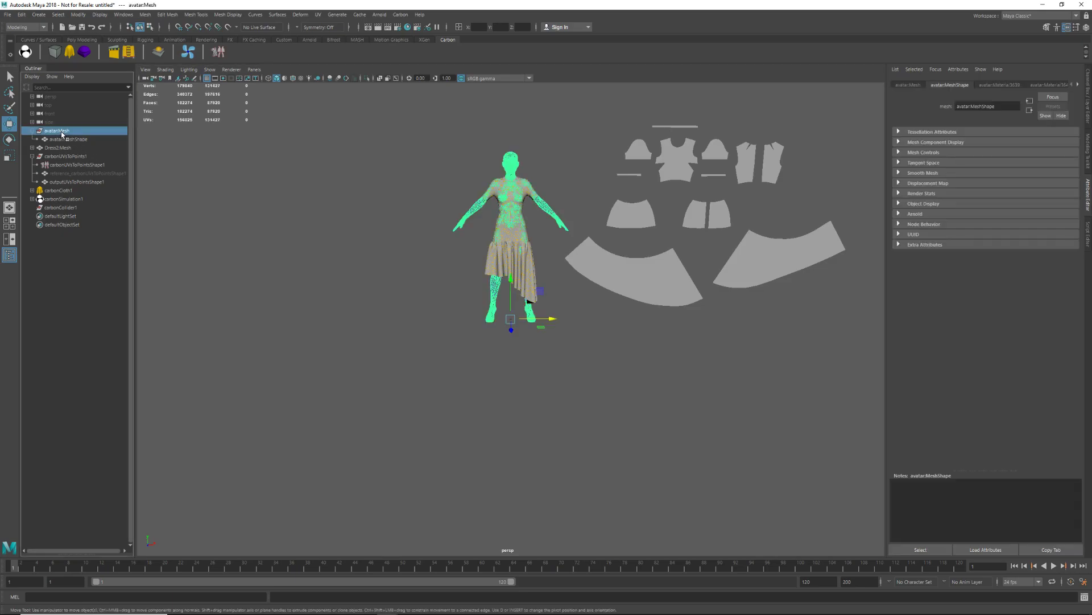
{"action": "left_click", "coordinate": [55, 52]}
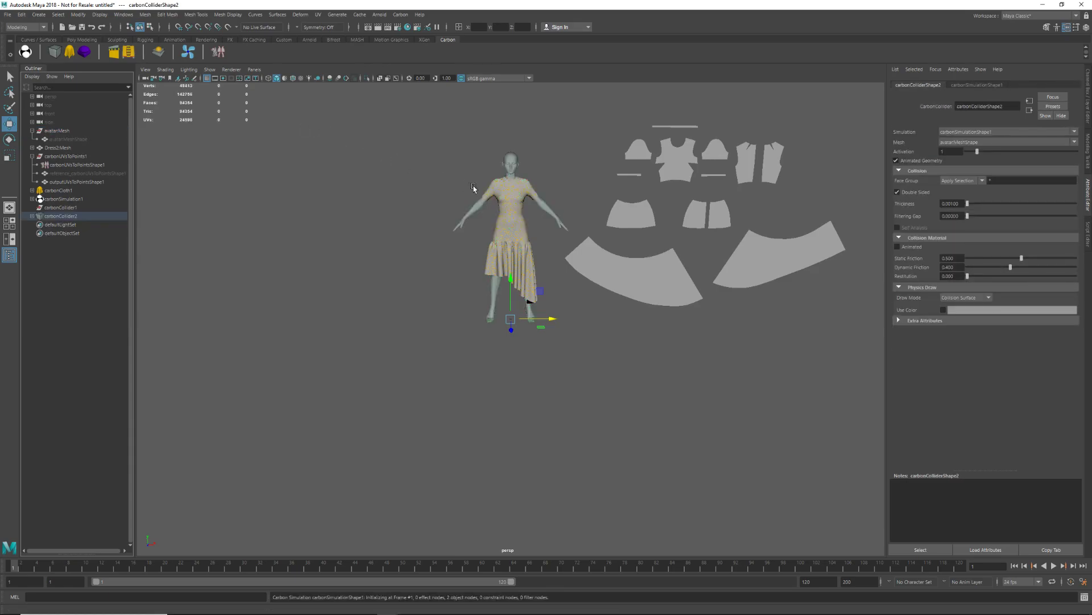
{"action": "scroll", "coordinate": [512, 225], "scroll_direction": "up", "scroll_amount": 3}
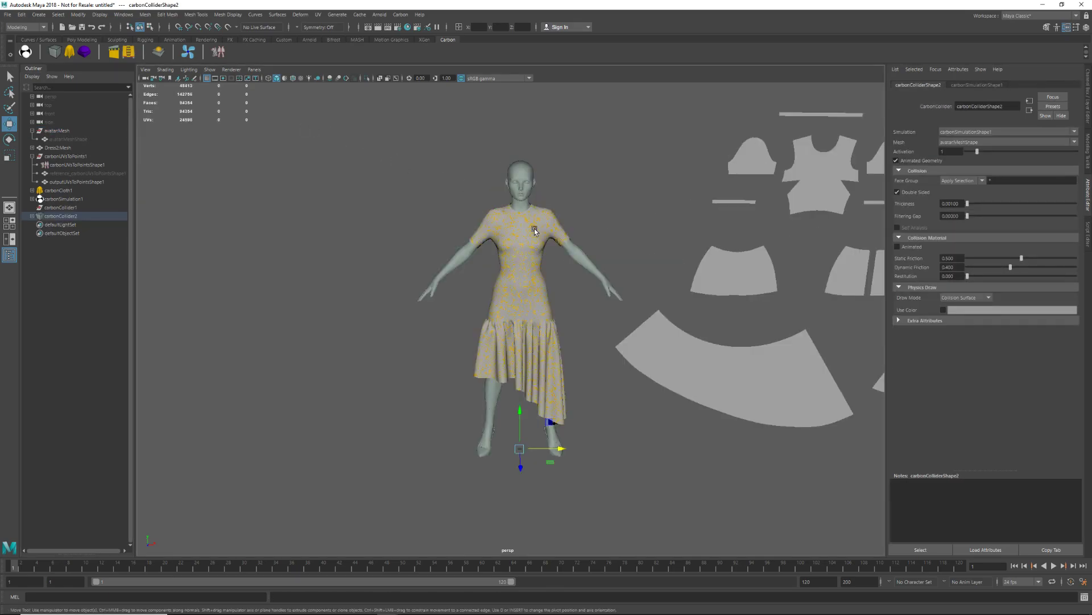
{"action": "left_click", "coordinate": [60, 131]}
Step: Hide the original avatar mesh and the original Dress2:Mesh
{"action": "key", "text": "h"}
{"action": "left_click", "coordinate": [64, 149]}
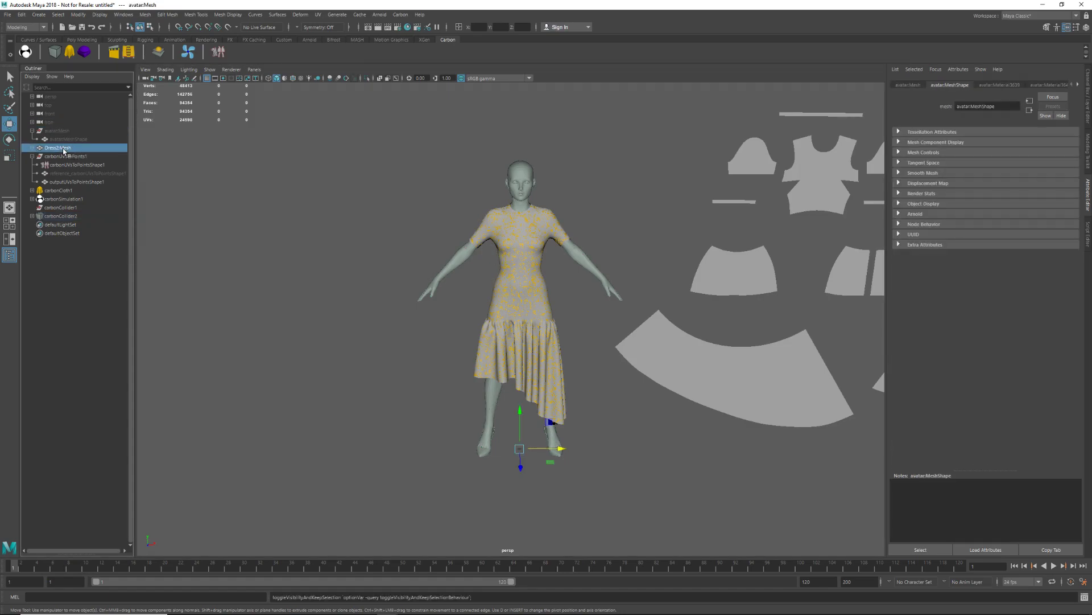
{"action": "key", "text": "h"}
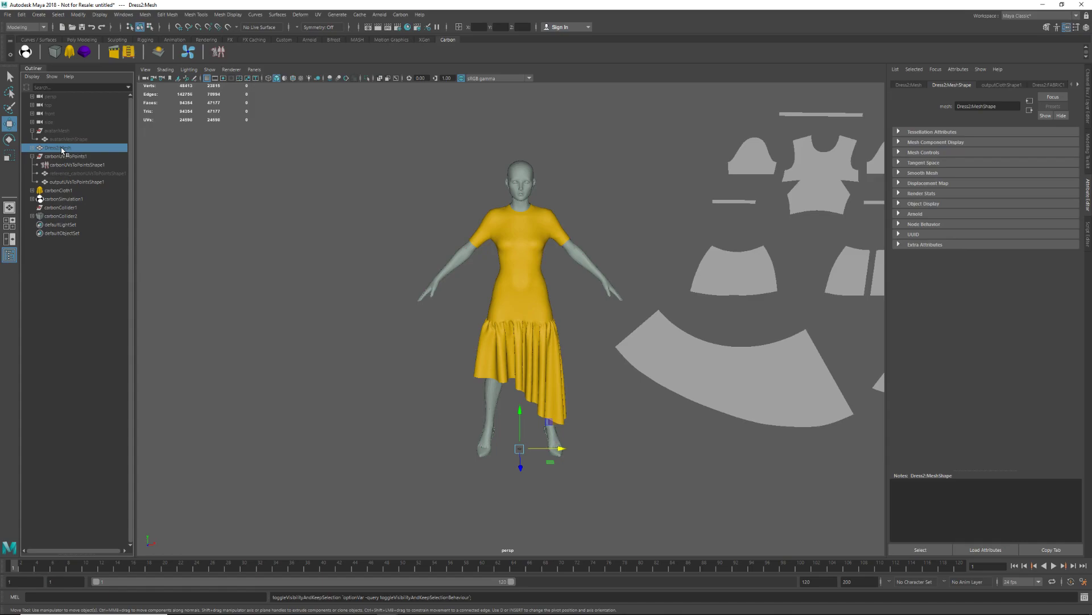
Step: Set carbonSimulationShape1's Scale to 0.010, then select the left skirt panel's vertices
{"action": "left_click", "coordinate": [63, 199]}
{"action": "left_click", "coordinate": [32, 198]}
{"action": "left_click", "coordinate": [65, 207]}
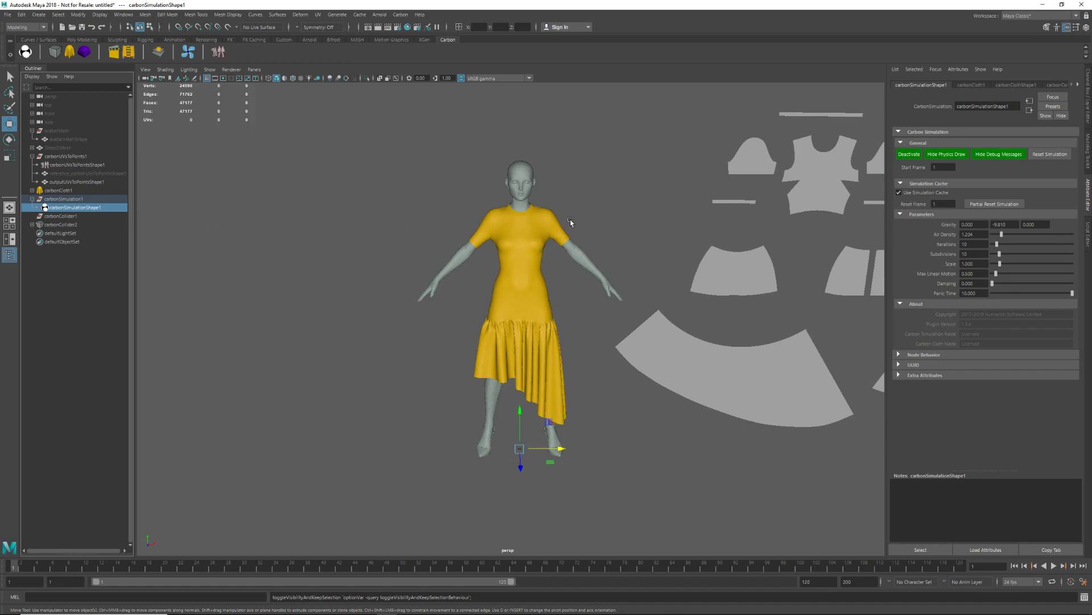
{"action": "left_click", "coordinate": [983, 263]}
{"action": "type", "text": "2"}
{"action": "key", "text": "Return"}
{"action": "left_click_drag", "start_coordinate": [353, 292], "coordinate": [567, 413]}
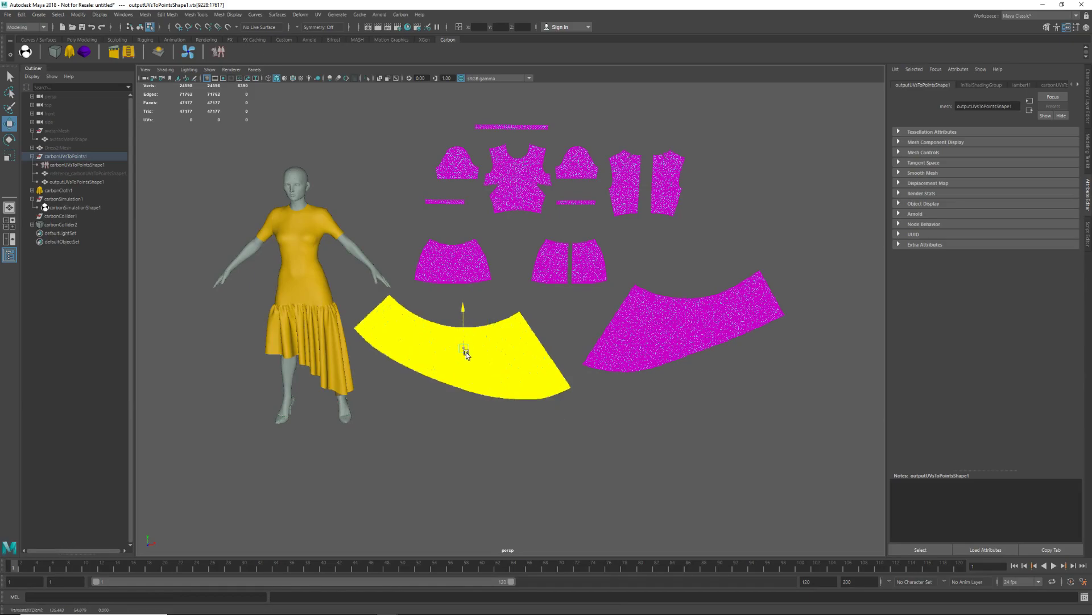
Step: Move the left skirt panel below the other pieces and rotate it to a new angle
{"action": "left_click_drag", "start_coordinate": [466, 354], "coordinate": [547, 466]}
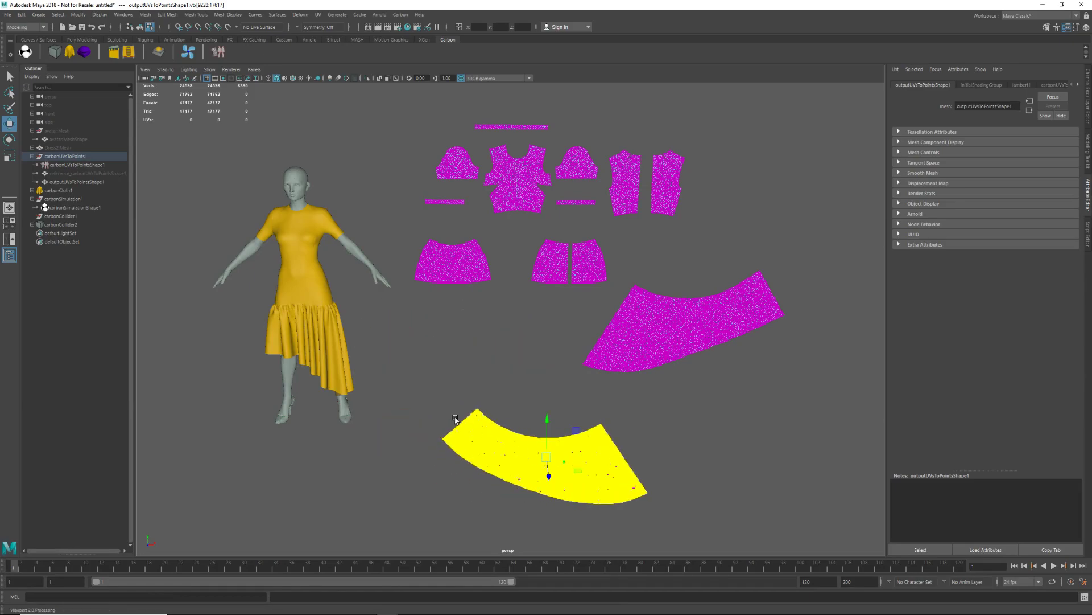
{"action": "left_click", "coordinate": [9, 140]}
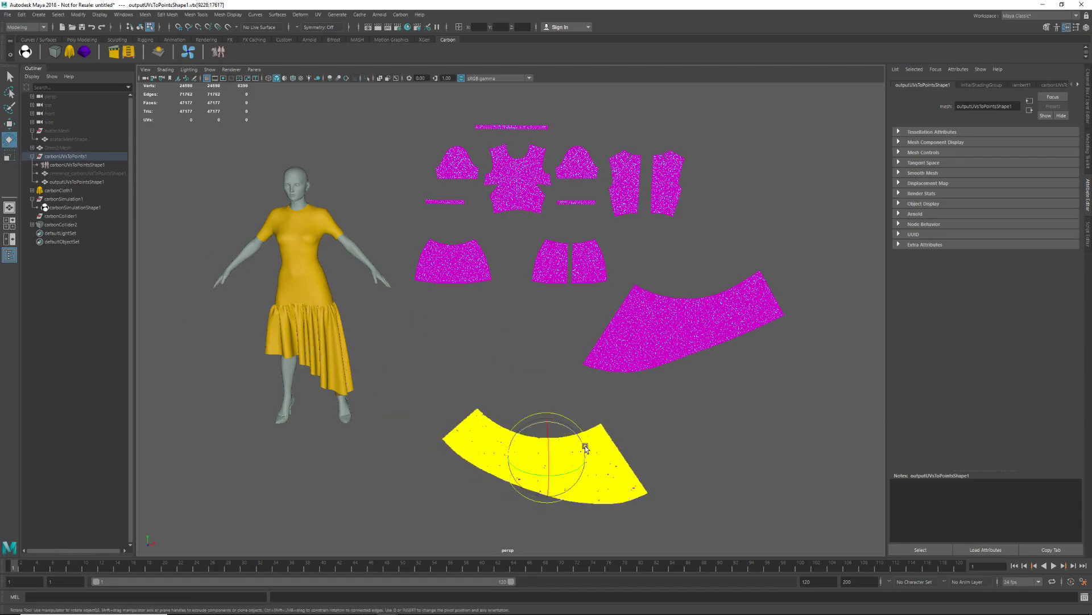
{"action": "left_click_drag", "start_coordinate": [585, 448], "coordinate": [565, 420]}
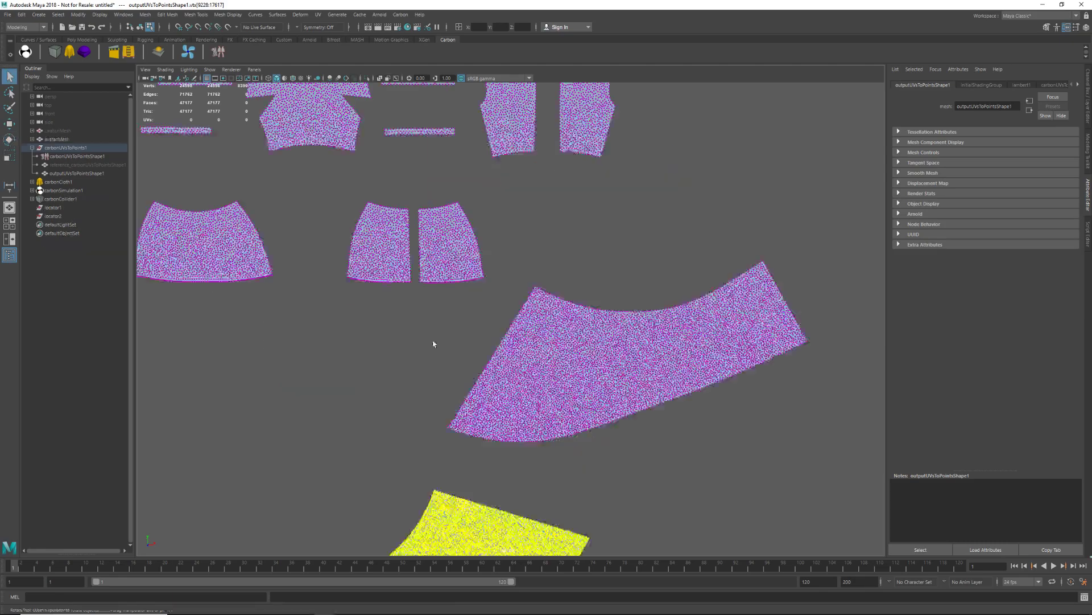
Step: Snap-measure the skirt panel's side edge corner to corner (69.499), then select the right skirt piece
{"action": "scroll", "coordinate": [433, 340], "scroll_direction": "up", "scroll_amount": 10}
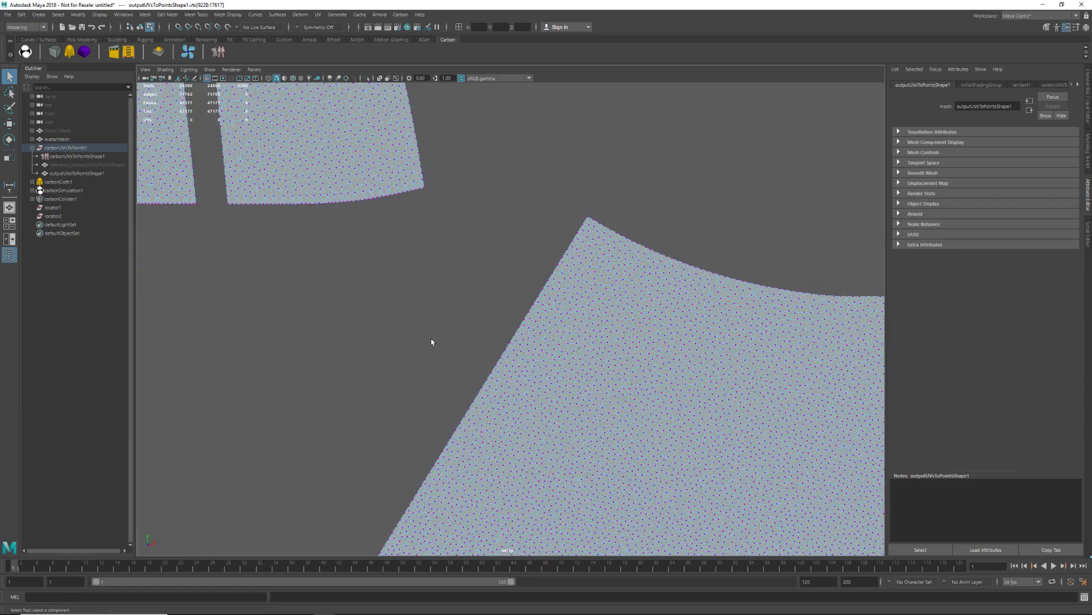
{"action": "middle_click_drag", "start_coordinate": [431, 338], "coordinate": [449, 246], "text": "alt"}
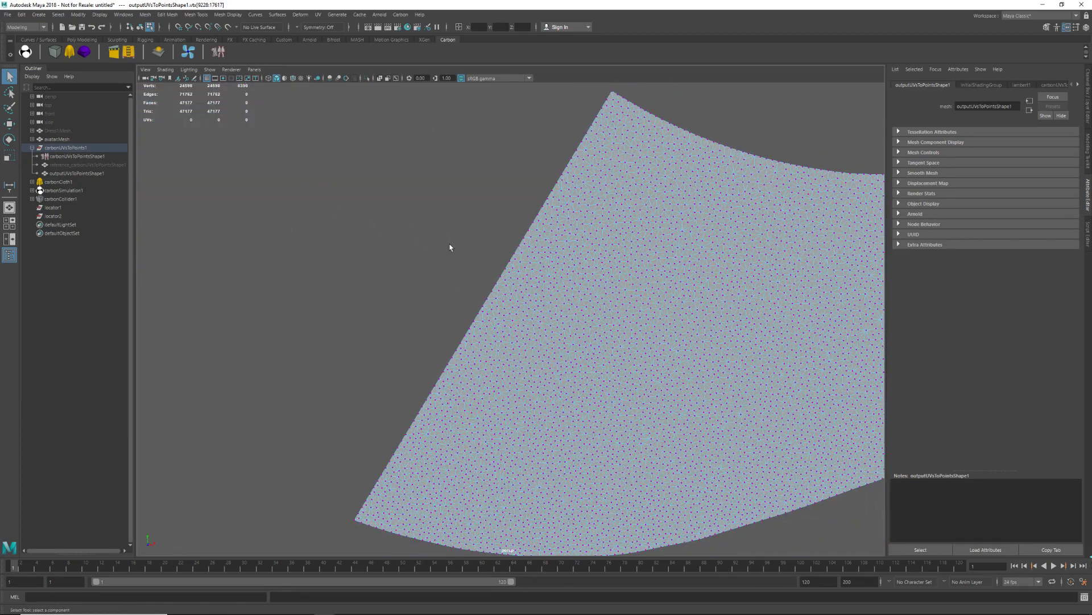
{"action": "left_click", "coordinate": [39, 15]}
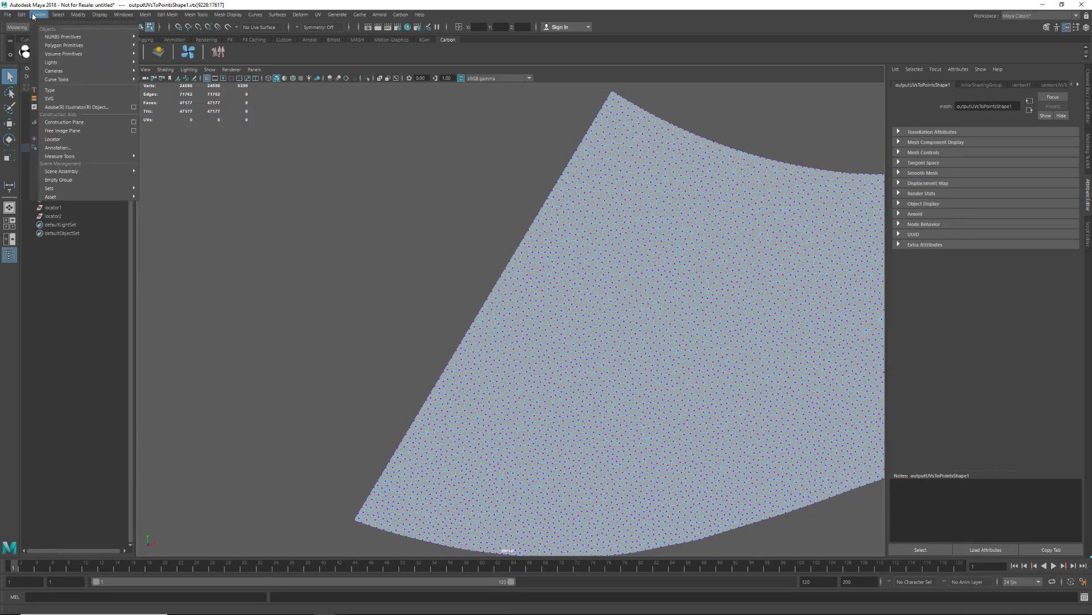
{"action": "mouse_move", "coordinate": [91, 156]}
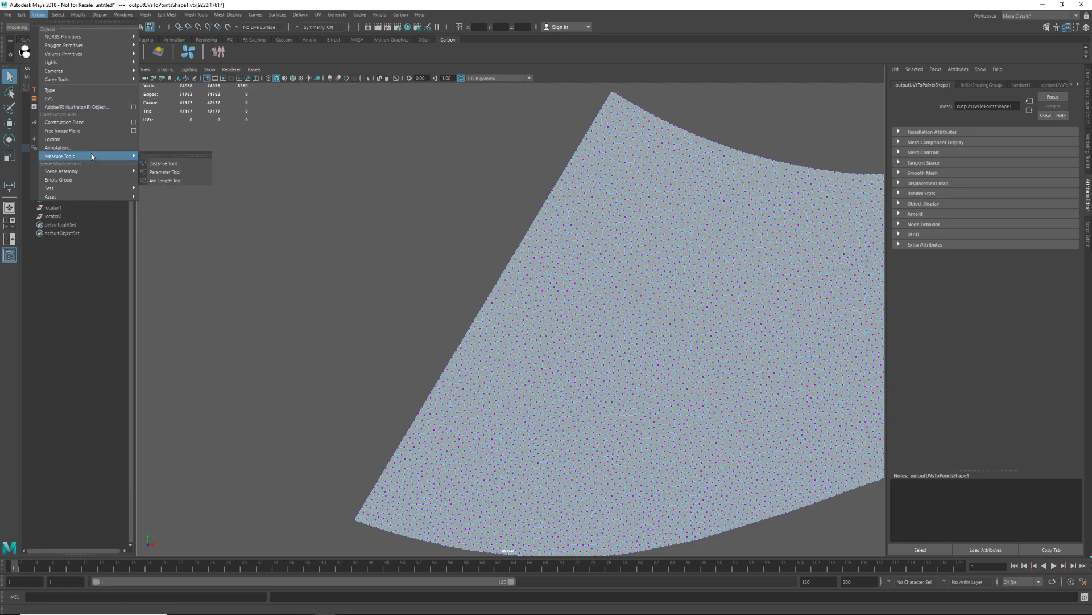
{"action": "left_click", "coordinate": [174, 164]}
{"action": "key", "text": "v"}
{"action": "left_click", "coordinate": [612, 91]}
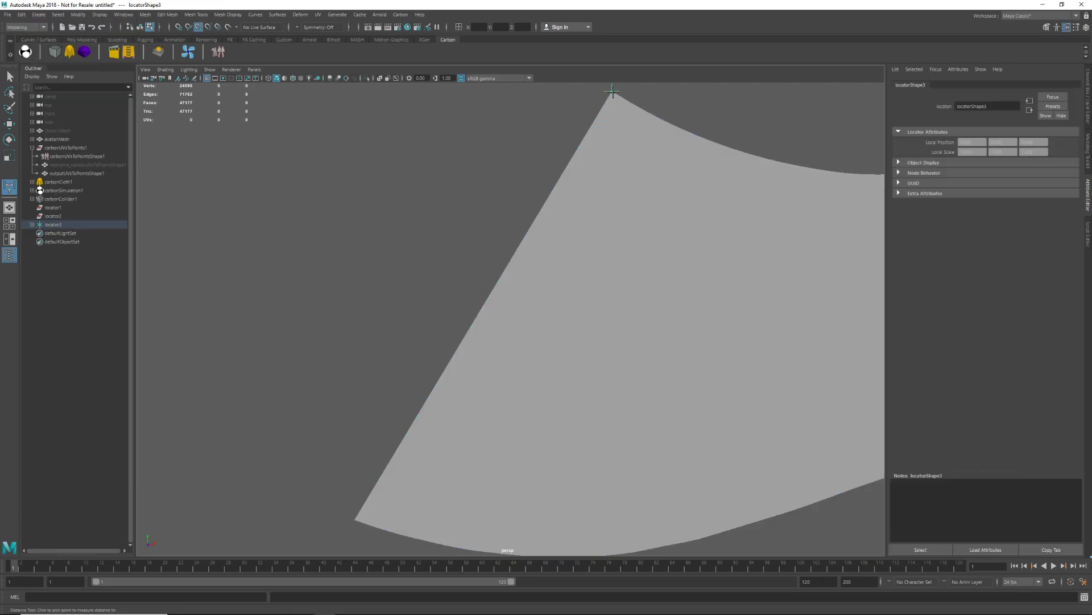
{"action": "left_click", "coordinate": [356, 519]}
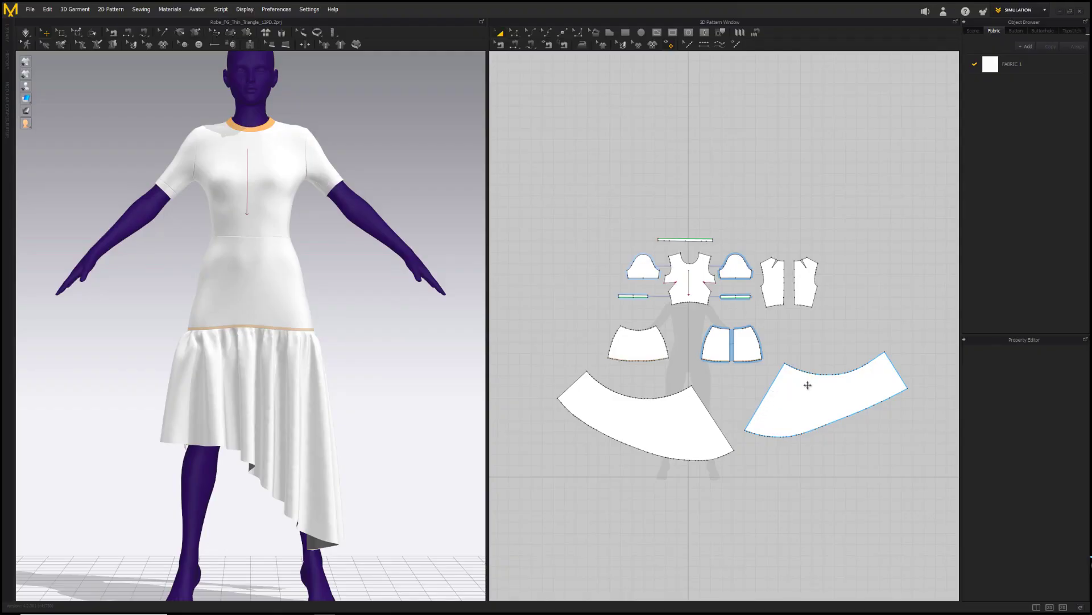
{"action": "left_click", "coordinate": [808, 384]}
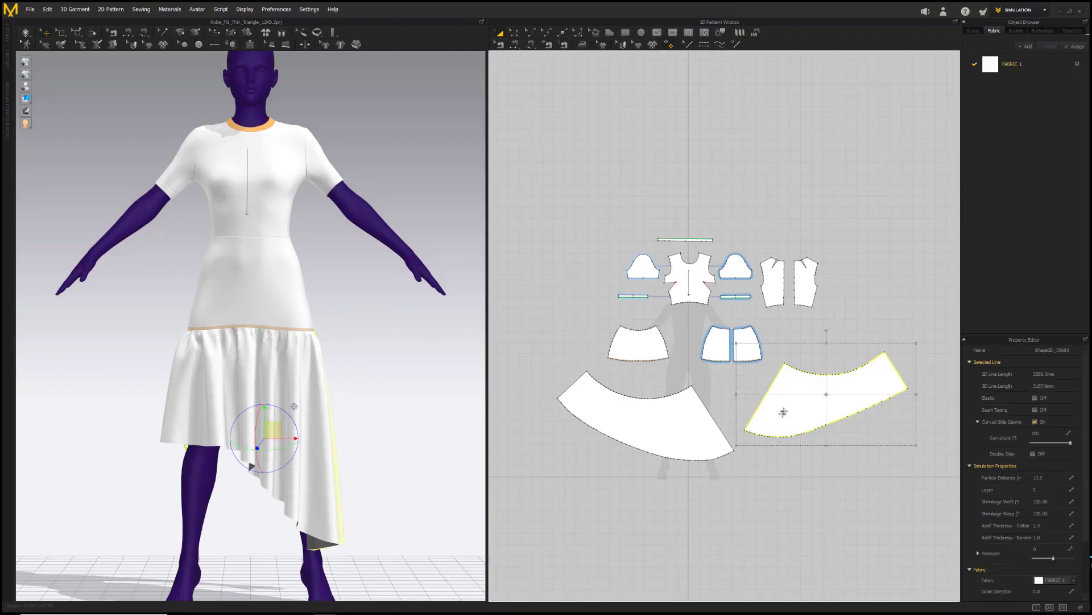
Step: Enable Show Line Length so the 2D skirt pattern edges display their lengths
{"action": "scroll", "coordinate": [803, 399], "scroll_direction": "up", "scroll_amount": 6}
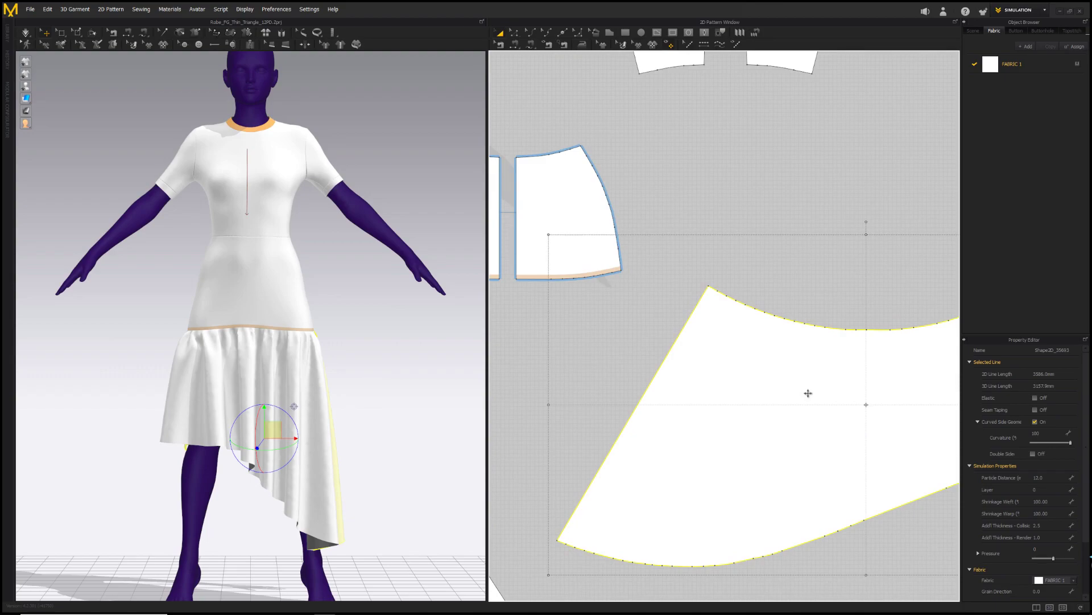
{"action": "left_click", "coordinate": [247, 10]}
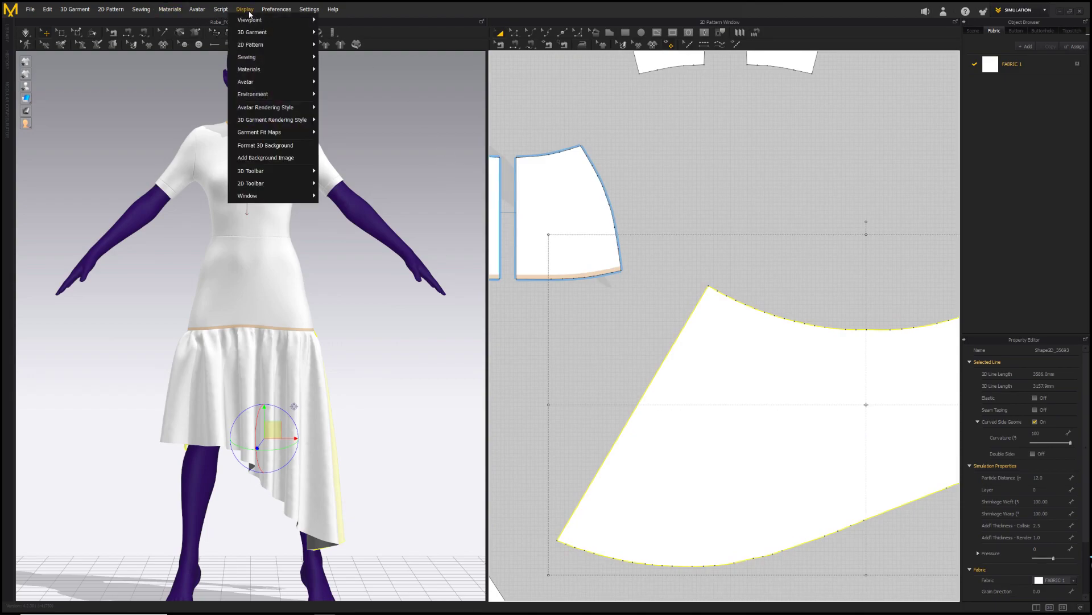
{"action": "mouse_move", "coordinate": [262, 49]}
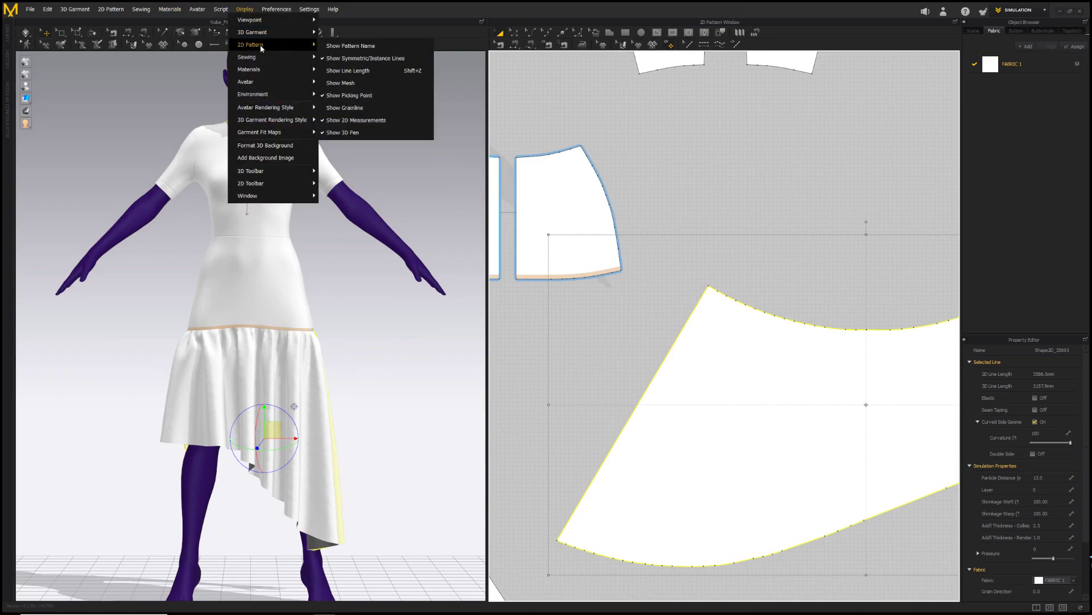
{"action": "left_click", "coordinate": [363, 71]}
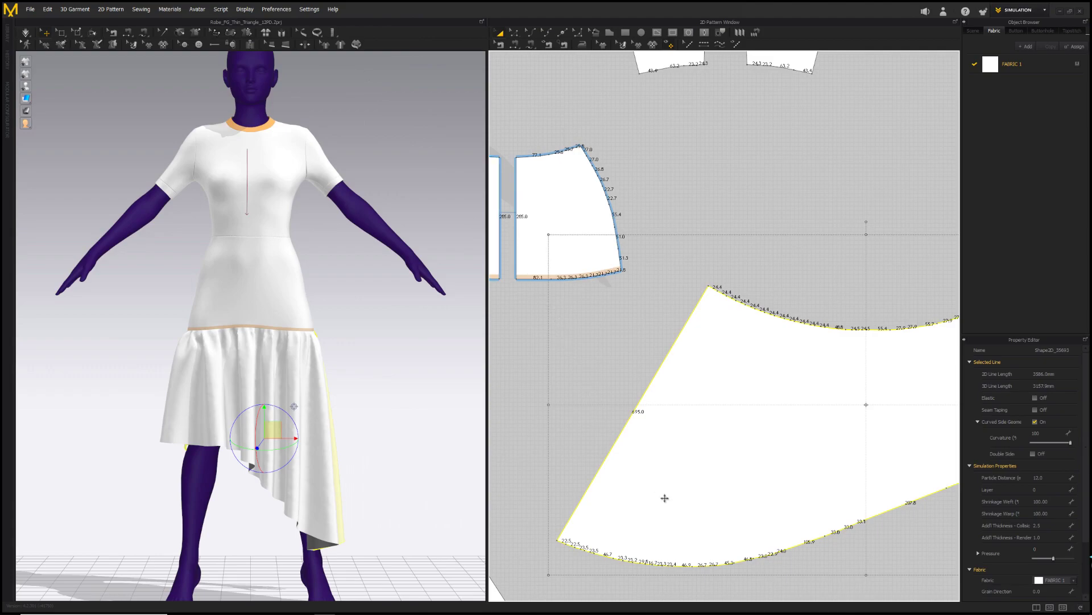